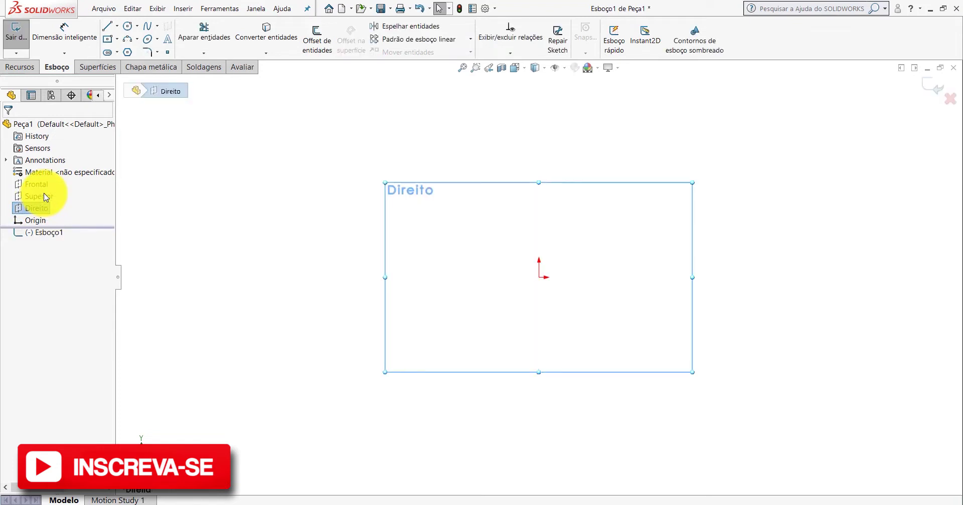
# Draw a horizontal top line through the origin with a right leg dropping from its end
pyautogui.click(108, 29)
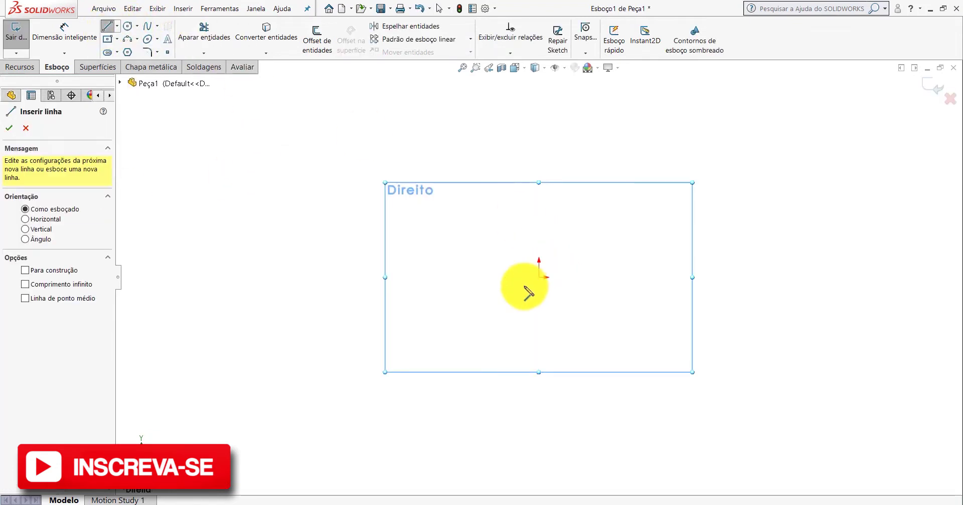
pyautogui.click(407, 277)
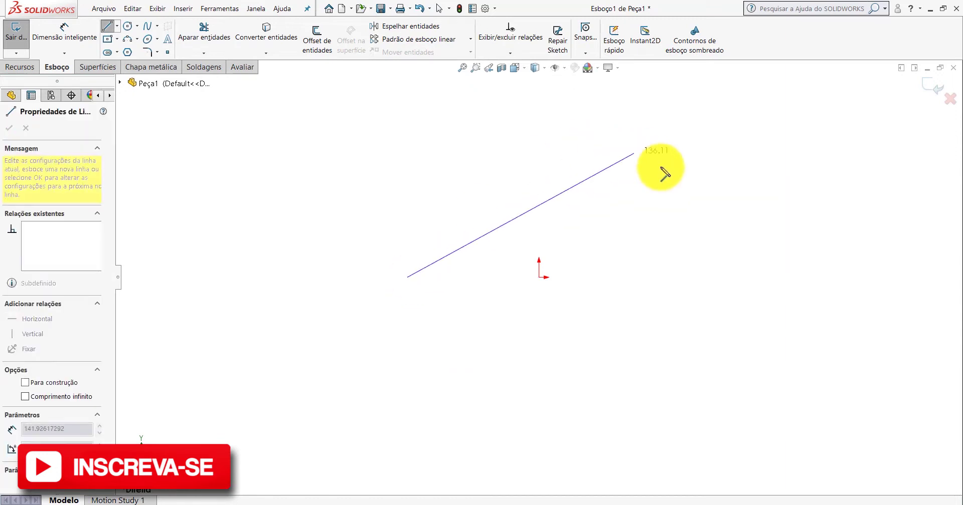
pyautogui.click(678, 277)
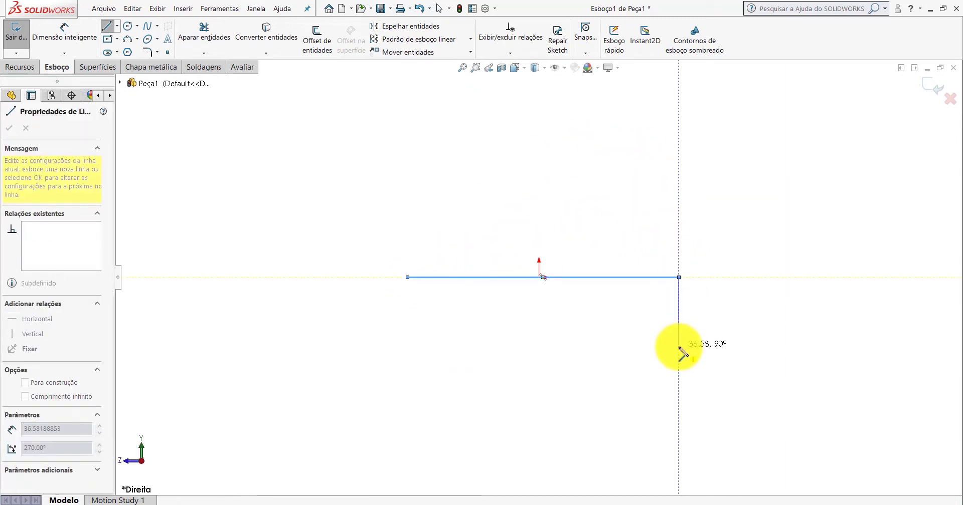
pyautogui.click(679, 346)
pyautogui.press('Escape')
# Add a matching left leg from the top line's left end and select both legs
pyautogui.press('l')
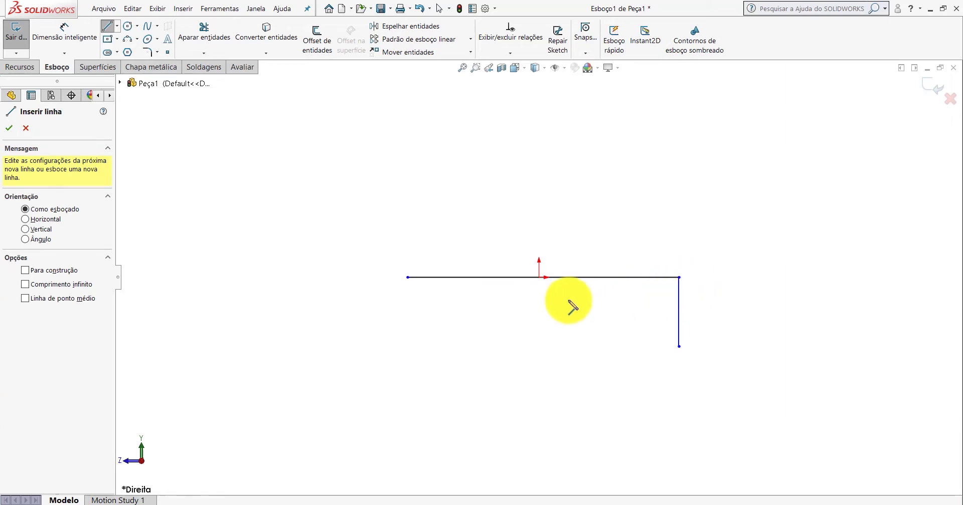
pyautogui.click(408, 277)
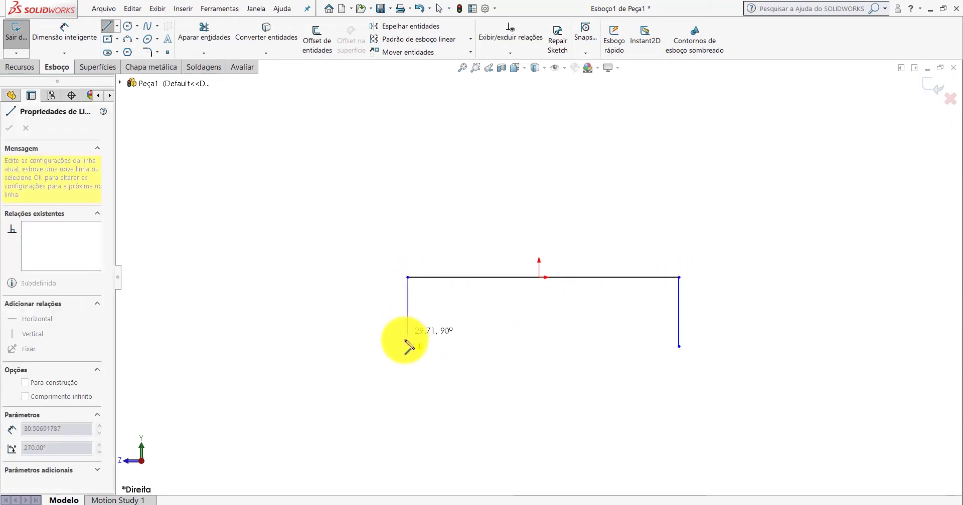
pyautogui.click(407, 346)
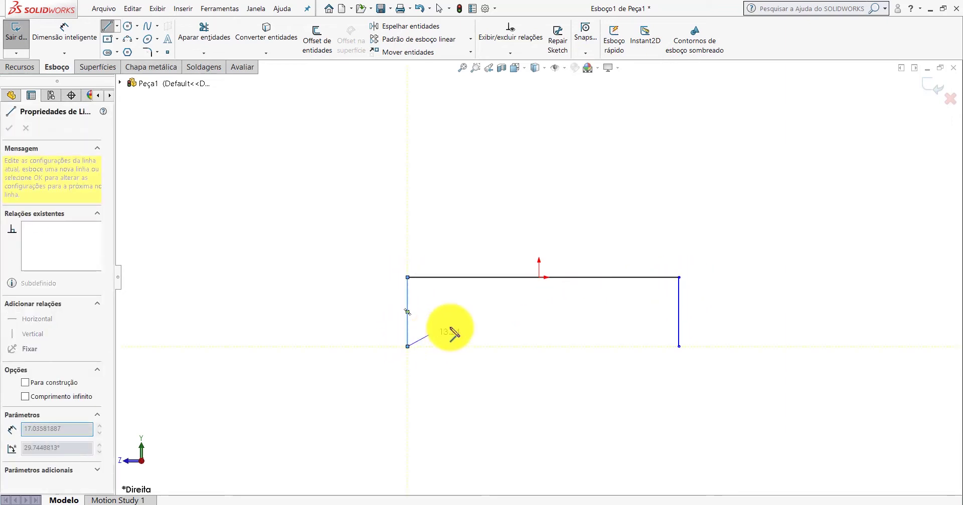
pyautogui.press('Escape')
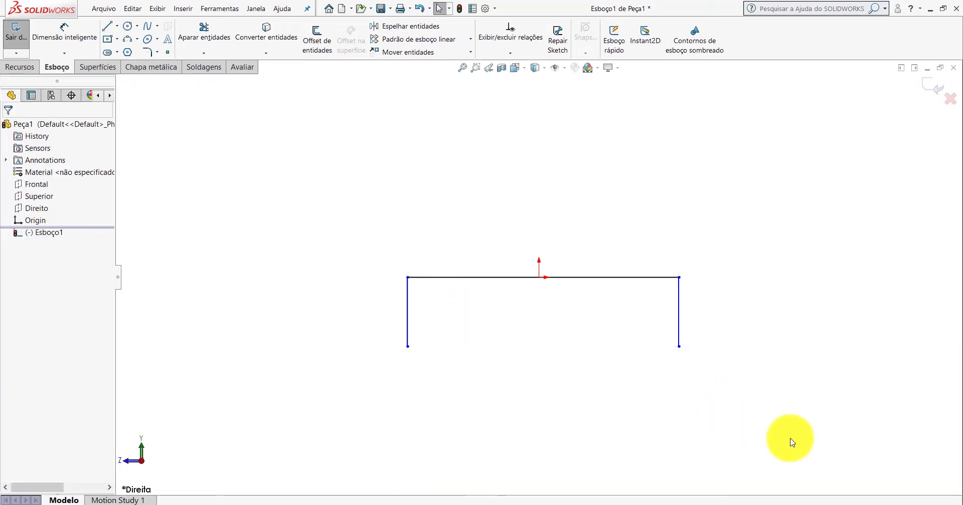
pyautogui.moveTo(752, 412); pyautogui.dragTo(316, 315)
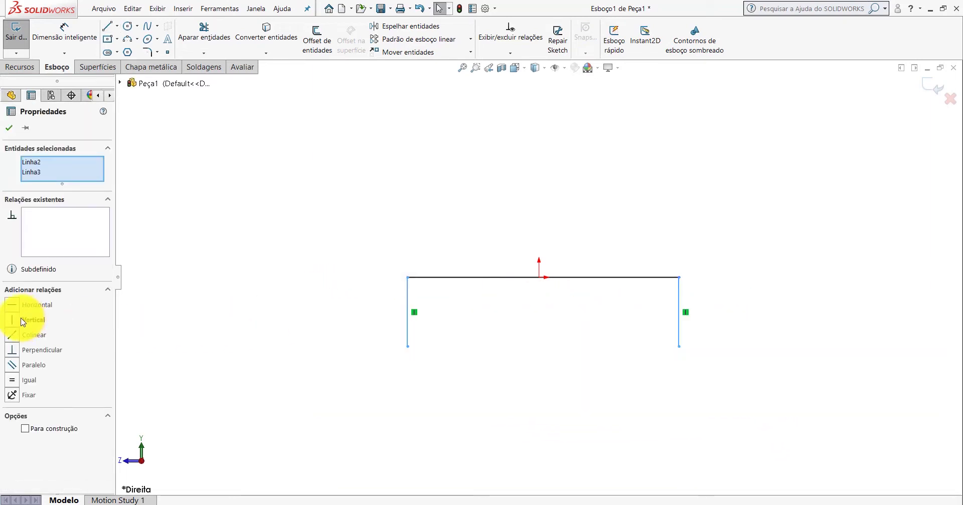
# Centre the top line on the origin with a Midpoint relation, then show reference part PP-TG(027)1700_2
pyautogui.click(9, 128)
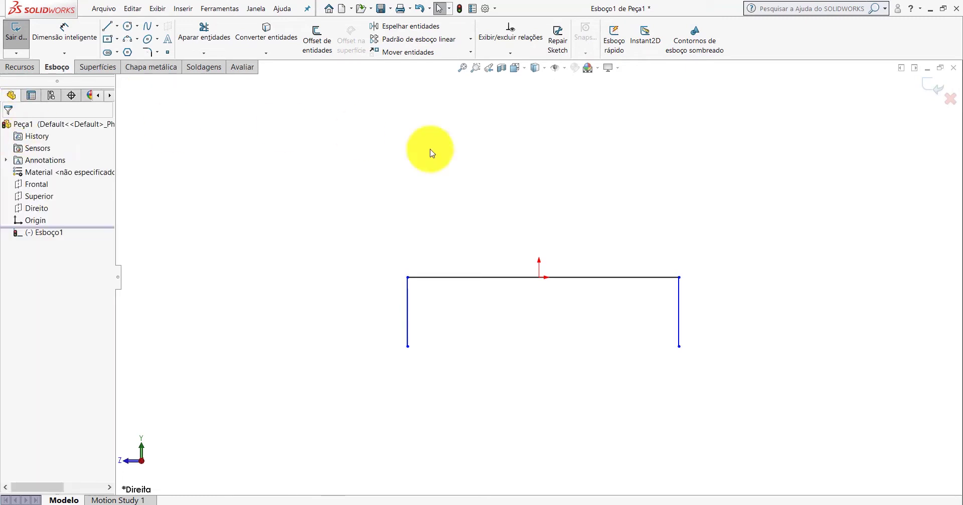
pyautogui.click(581, 277)
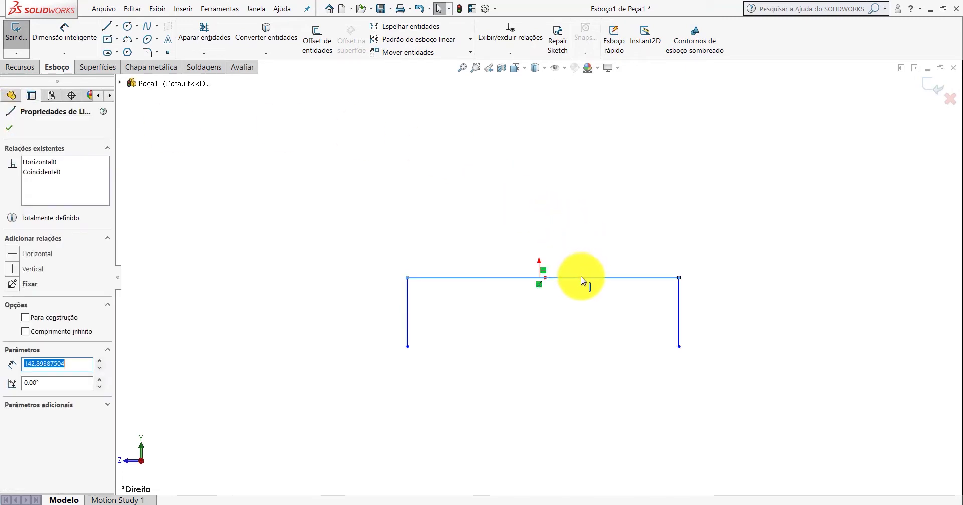
pyautogui.keyDown('ctrl'); pyautogui.click(540, 279); pyautogui.keyUp('ctrl')
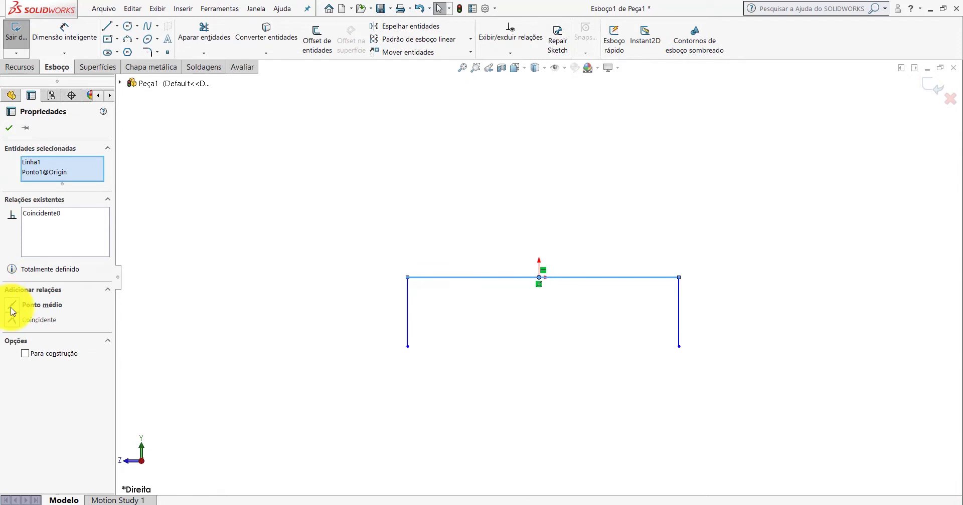
pyautogui.click(9, 128)
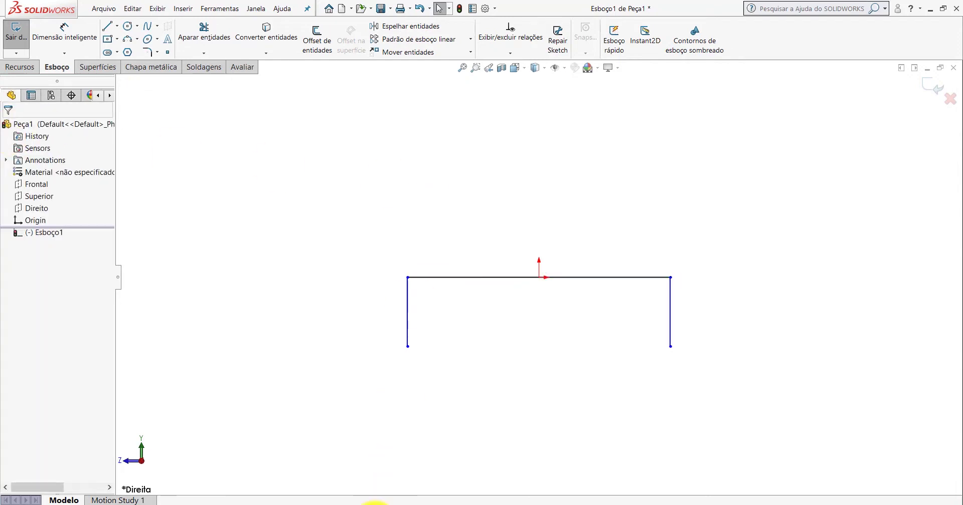
pyautogui.click(355, 464)
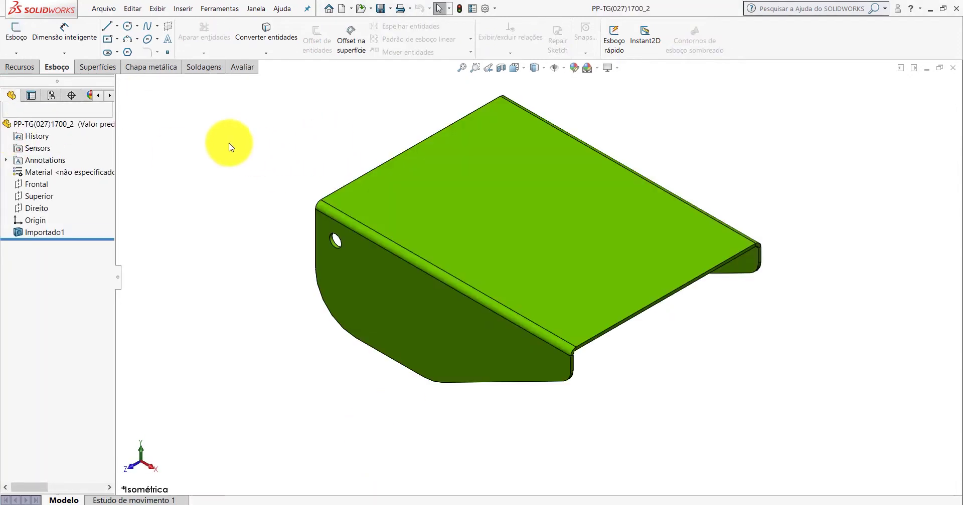
# Measure the reference bracket's two parallel faces, reading 141.70 mm apart, and close Measure
pyautogui.click(248, 69)
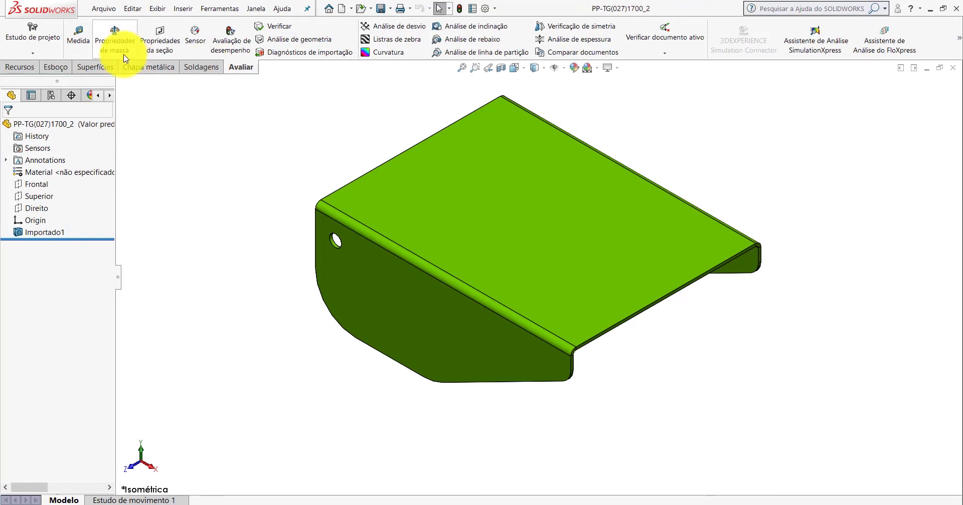
pyautogui.click(78, 35)
pyautogui.click(360, 286)
pyautogui.moveTo(570, 225); pyautogui.dragTo(430, 271, button='middle')
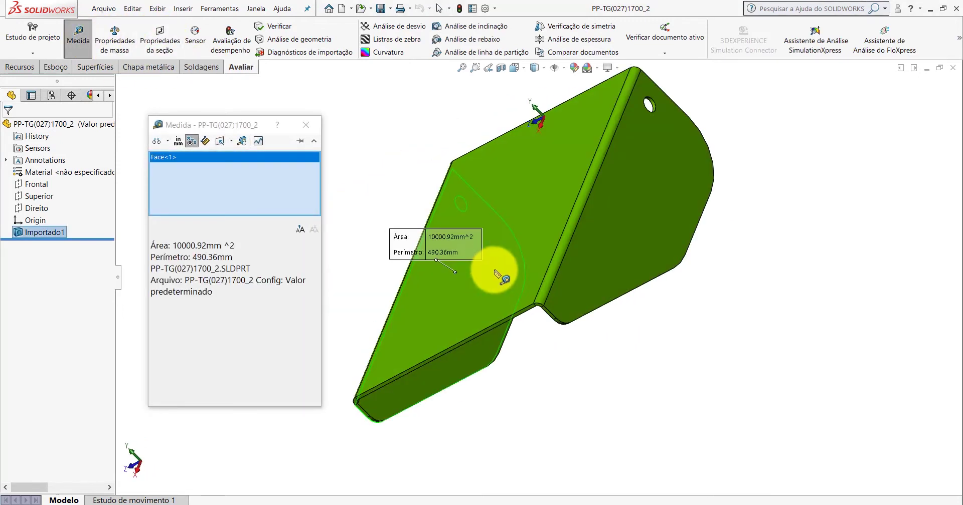
pyautogui.click(634, 219)
pyautogui.moveTo(633, 219)
pyautogui.mouseDown(button='middle')
pyautogui.moveTo(730, 182)
pyautogui.moveTo(720, 180)
pyautogui.mouseUp(button='middle')
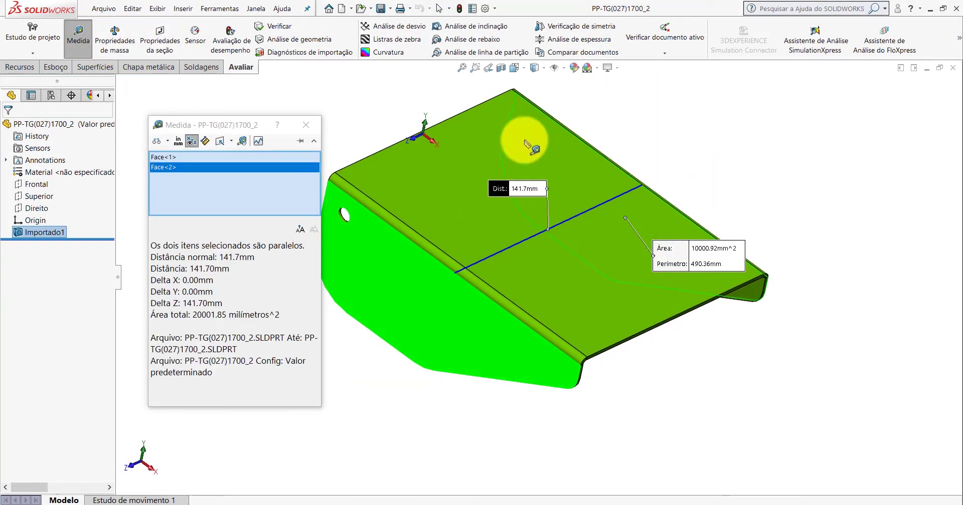
pyautogui.click(306, 125)
pyautogui.click(339, 97)
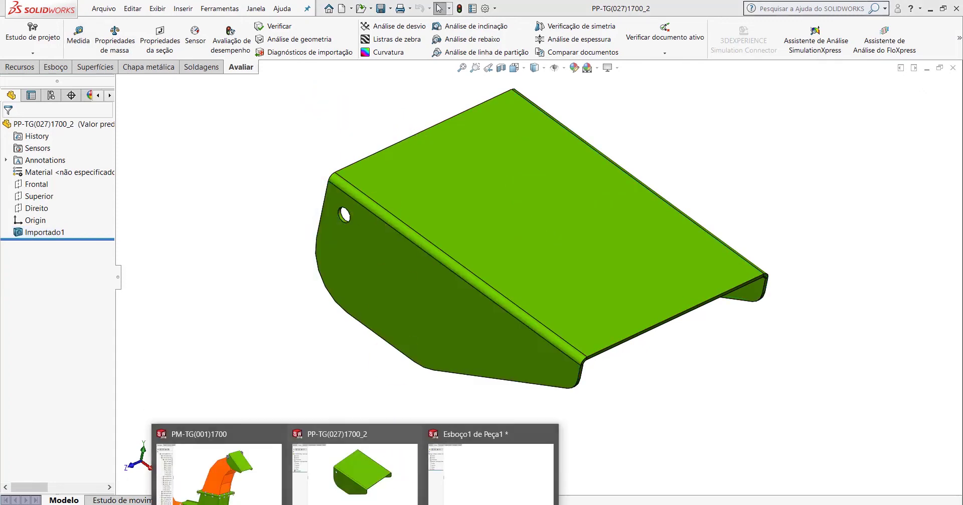
# Dimension the Esboço1 top line to 141.70 mm, then return to the reference part
pyautogui.click(56, 67)
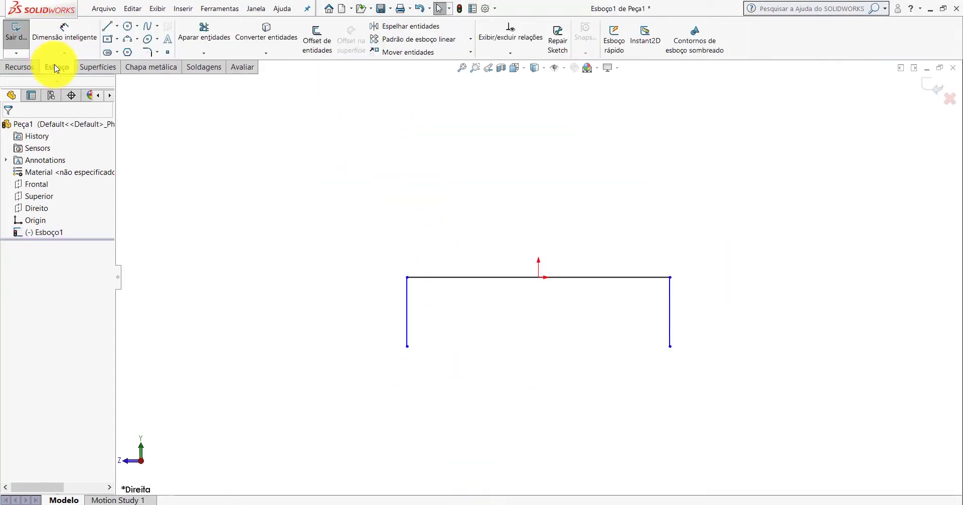
pyautogui.click(64, 31)
pyautogui.click(562, 276)
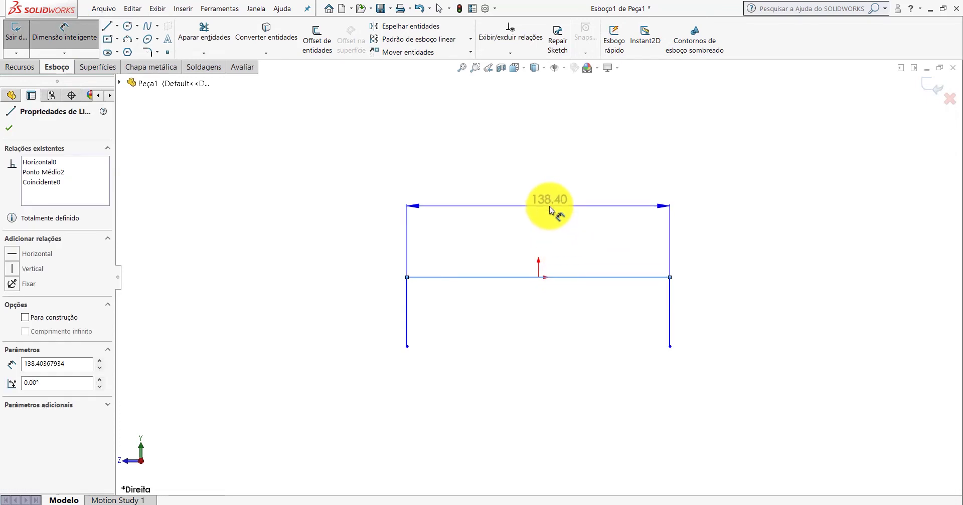
pyautogui.click(549, 207)
pyautogui.write('141.')
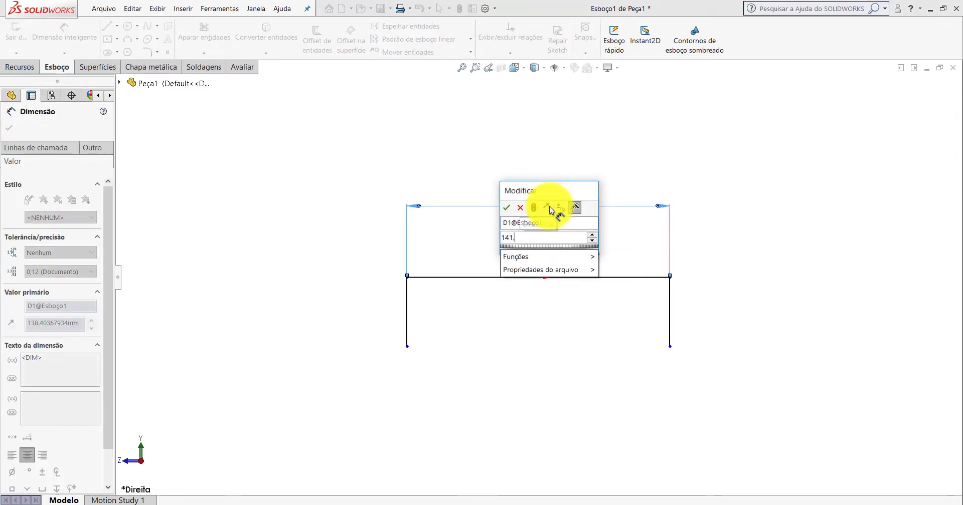
pyautogui.write('70')
pyautogui.press('Return')
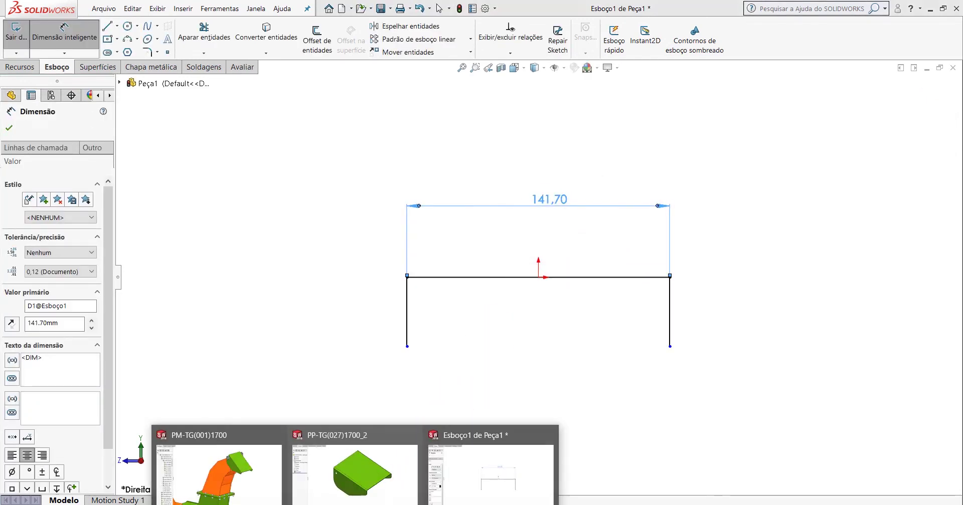
pyautogui.click(365, 453)
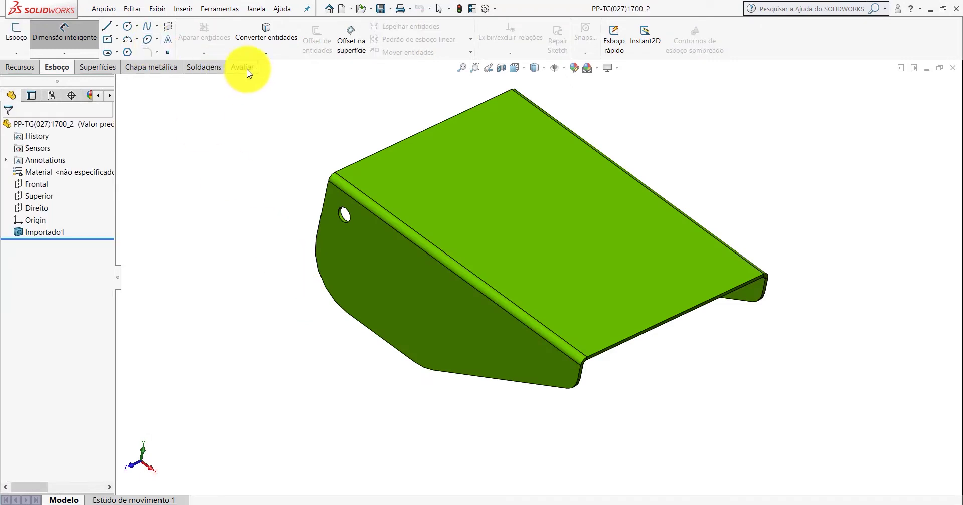
# Measure a side edge of the reference bracket, reading 72 mm, then return to Esboço1
pyautogui.click(242, 67)
pyautogui.click(78, 33)
pyautogui.click(447, 279)
pyautogui.moveTo(447, 279)
pyautogui.mouseDown(button='middle')
pyautogui.moveTo(498, 153)
pyautogui.moveTo(419, 279)
pyautogui.mouseUp(button='middle')
pyautogui.click(441, 251)
pyautogui.moveTo(441, 251); pyautogui.dragTo(409, 323, button='middle')
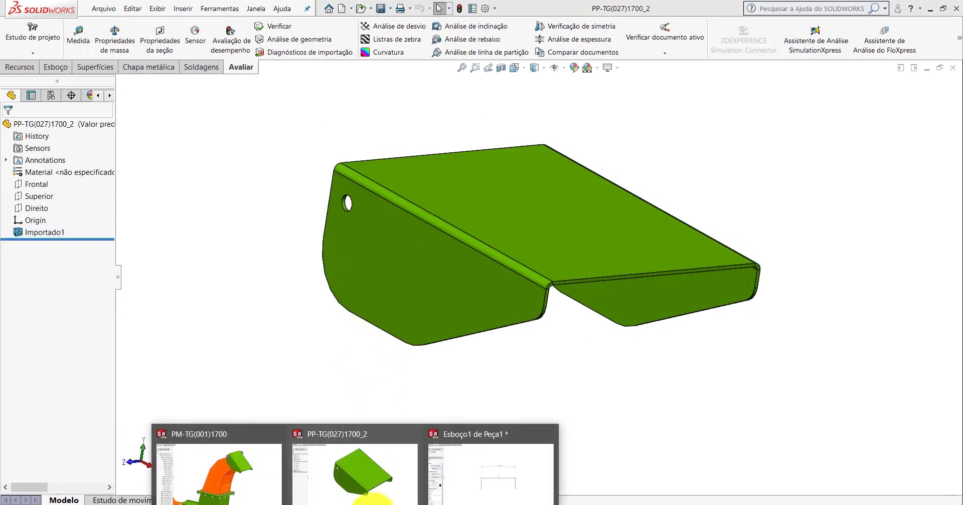
pyautogui.click(496, 467)
# Dimension the left leg to 72 mm, then bring PP-TG(027)1700_2 back up
pyautogui.click(56, 66)
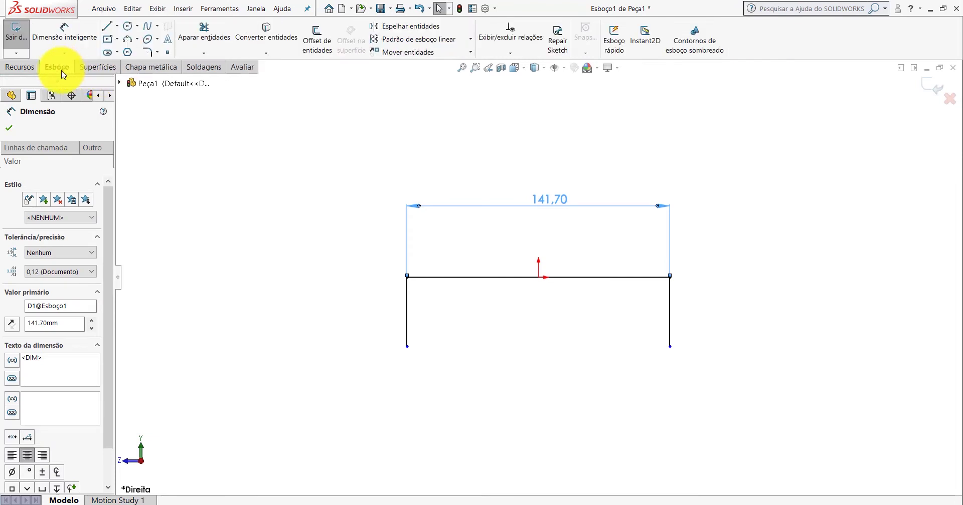
pyautogui.click(392, 301)
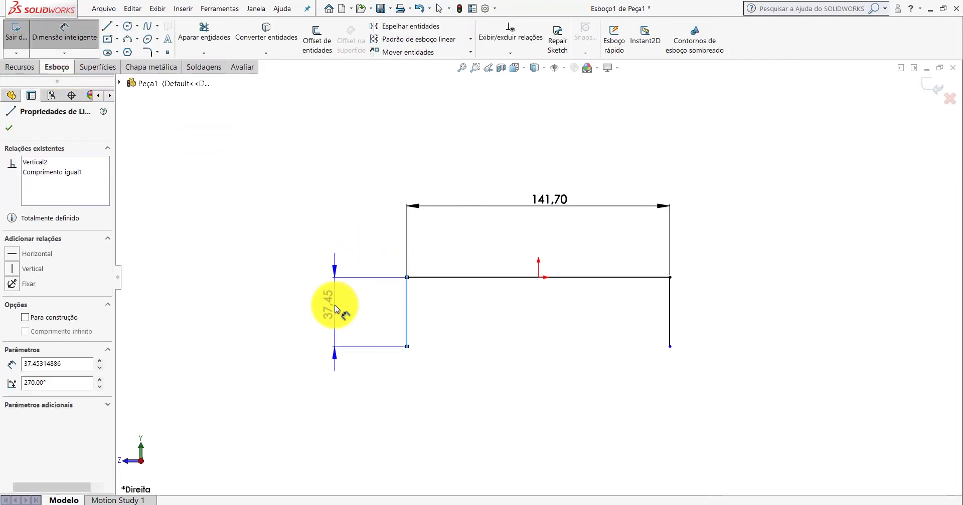
pyautogui.click(334, 305)
pyautogui.write('72')
pyautogui.press('Return')
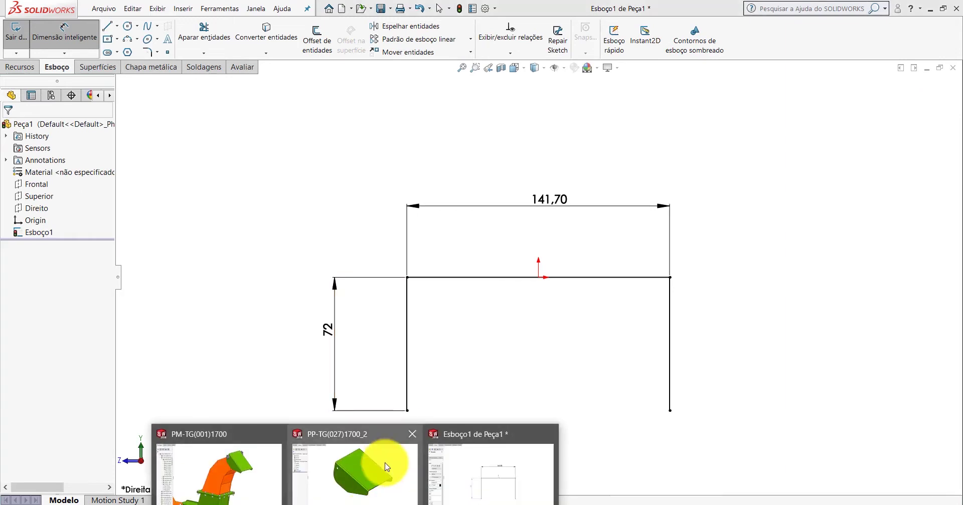
pyautogui.click(354, 458)
pyautogui.click(246, 67)
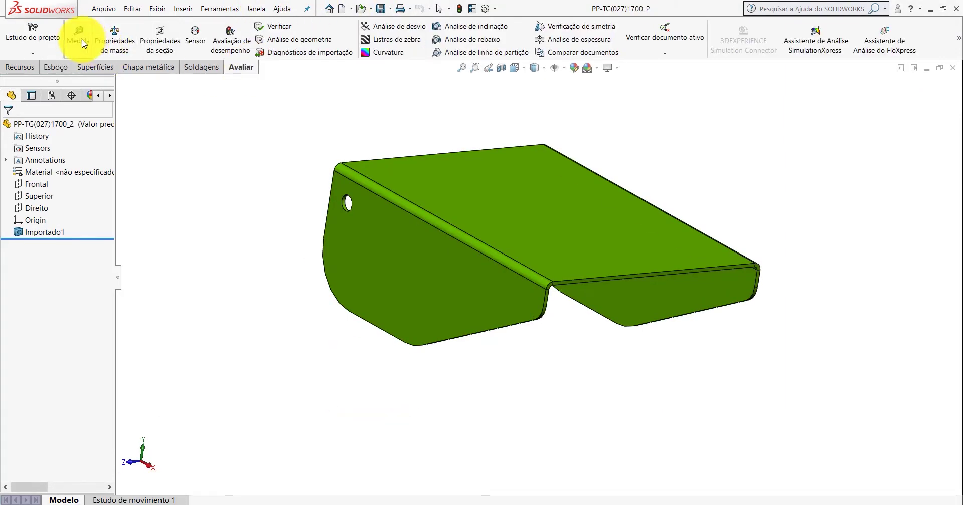
pyautogui.click(79, 34)
pyautogui.scroll(-5, 537, 311)
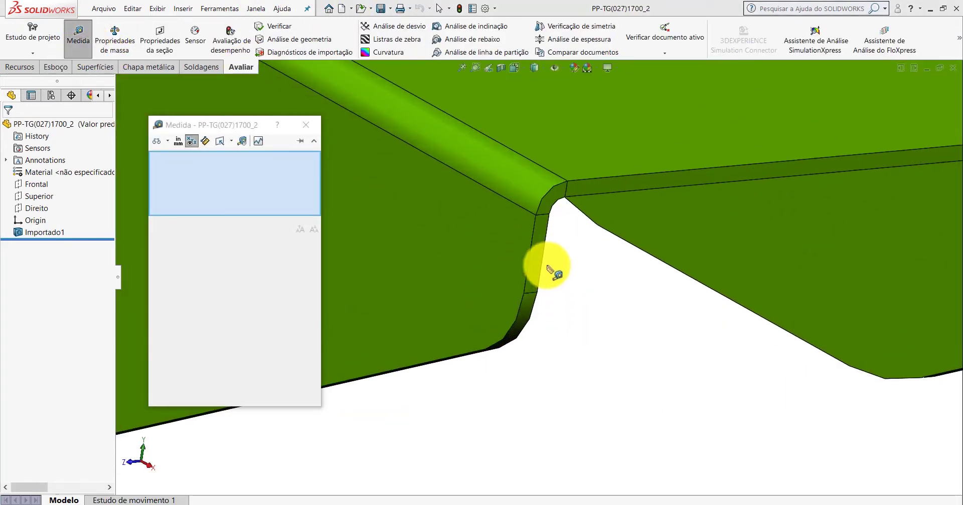
pyautogui.click(547, 219)
pyautogui.scroll(5, 547, 219)
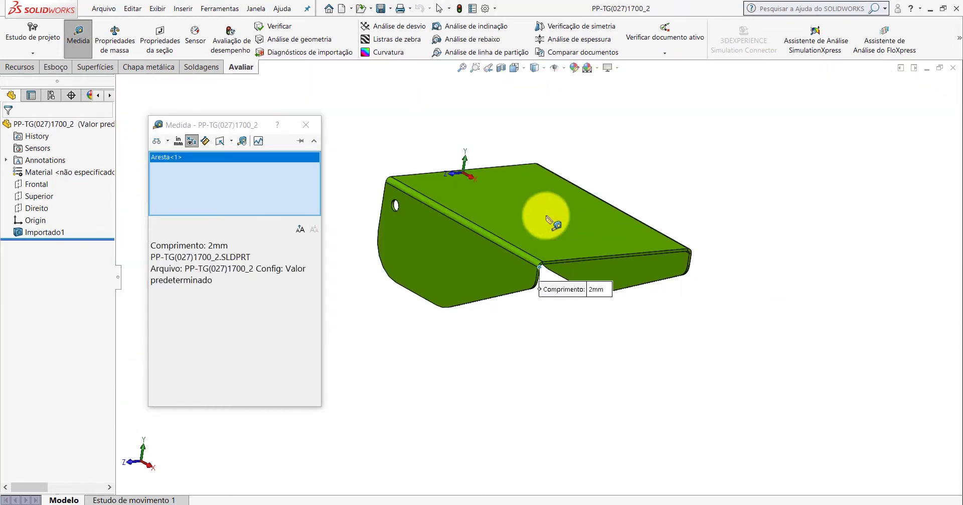
pyautogui.click(457, 214)
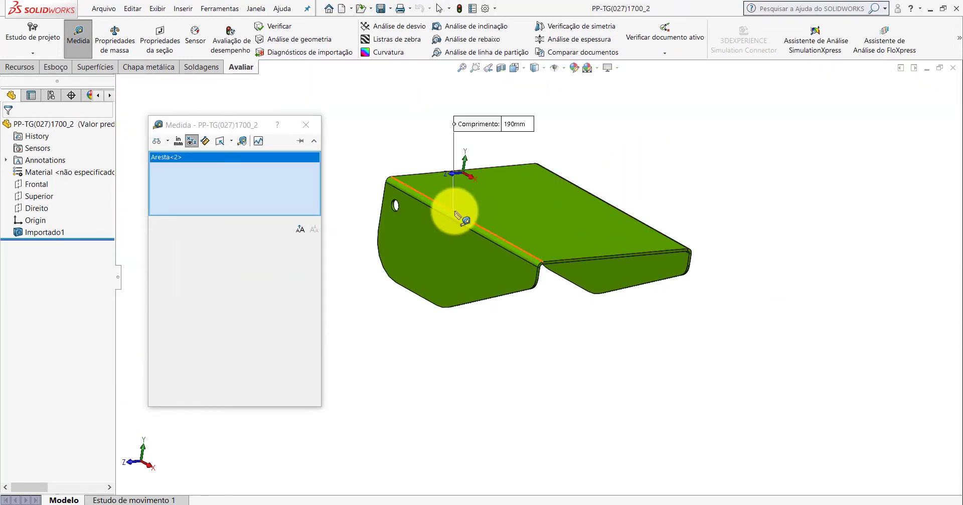
pyautogui.click(306, 124)
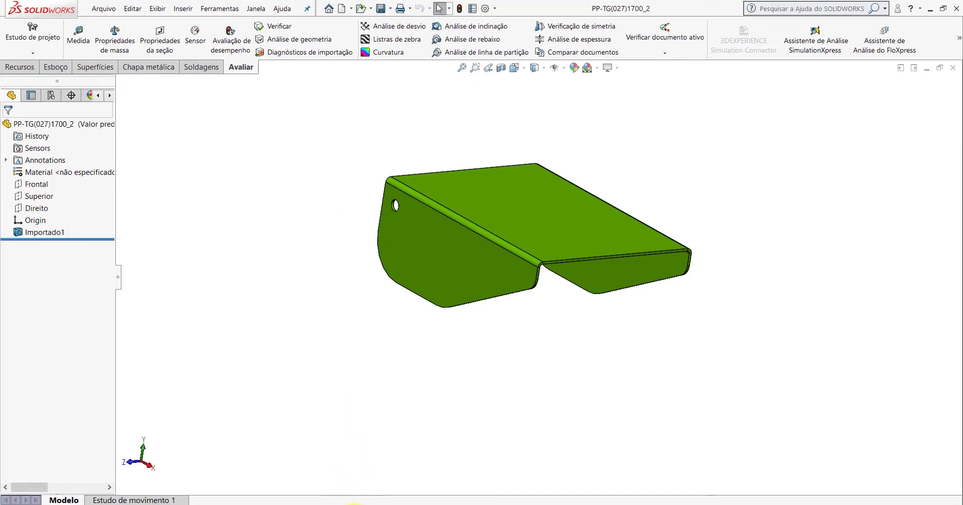
pyautogui.click(481, 479)
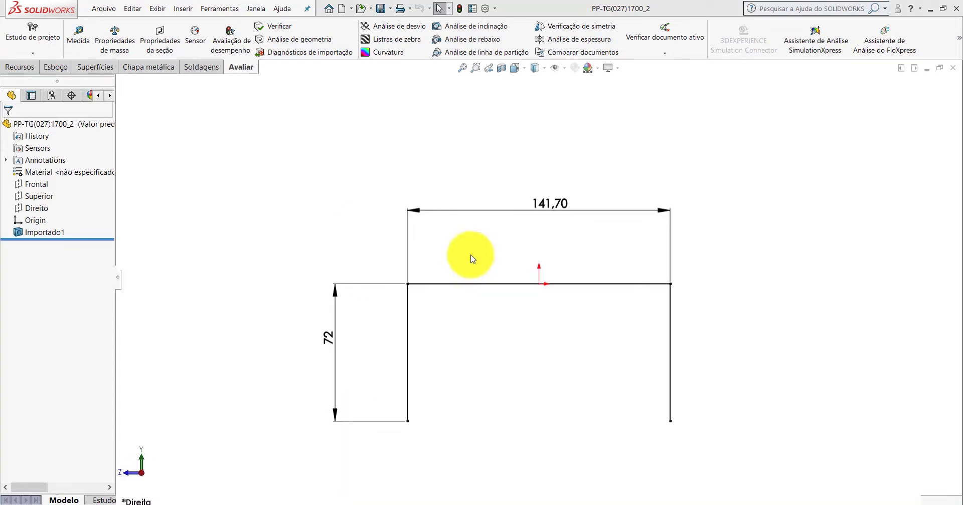
# View the U-shaped sketch isometrically and begin a base flange from it
pyautogui.click(518, 74)
pyautogui.click(551, 91)
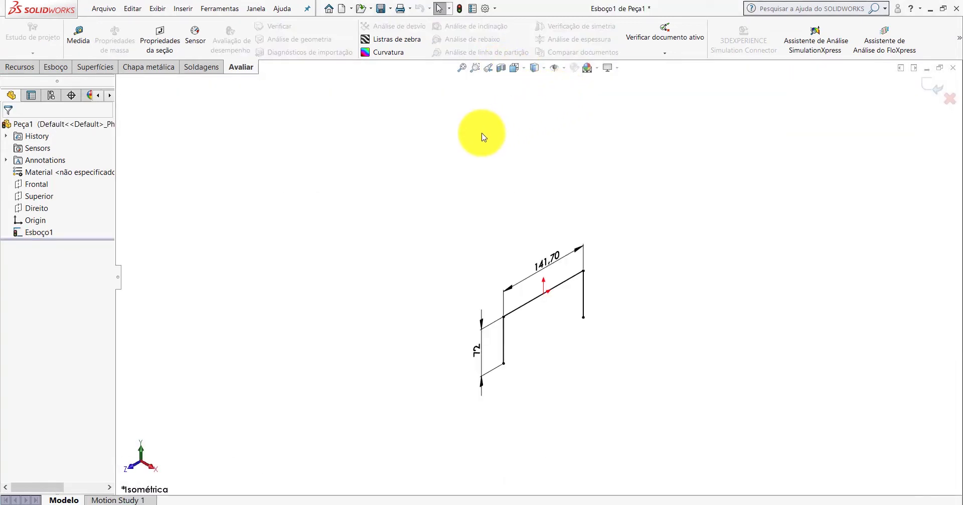
pyautogui.scroll(-3, 590, 344)
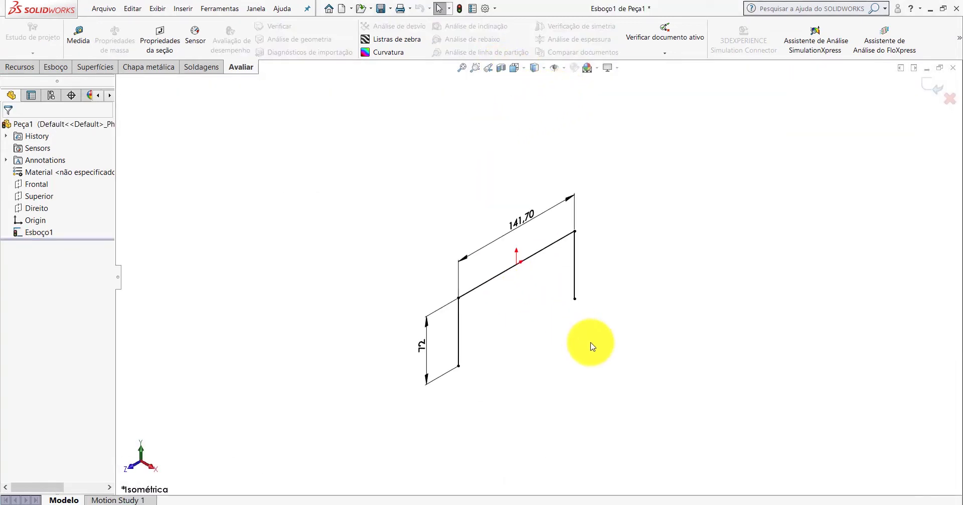
pyautogui.click(133, 73)
pyautogui.click(43, 43)
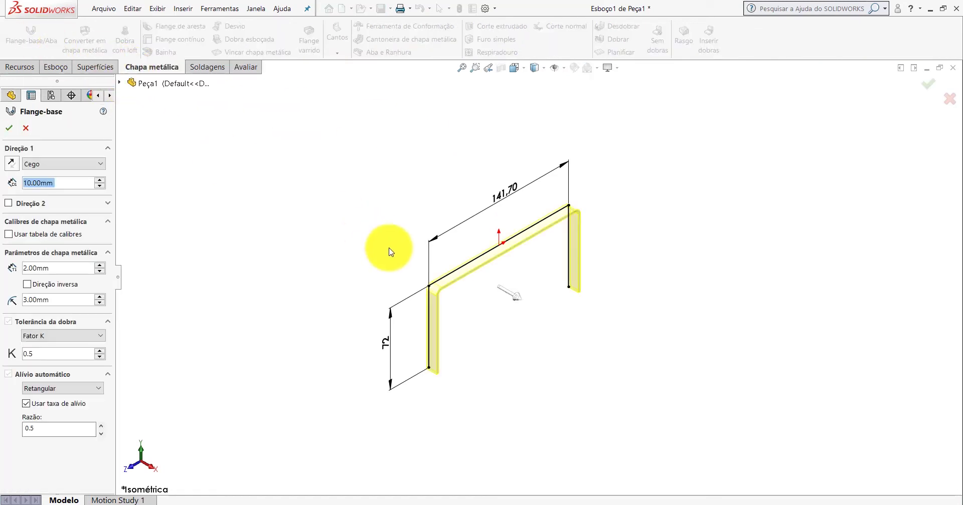
pyautogui.scroll(-5, 430, 291)
pyautogui.moveTo(429, 290); pyautogui.dragTo(369, 217, button='middle')
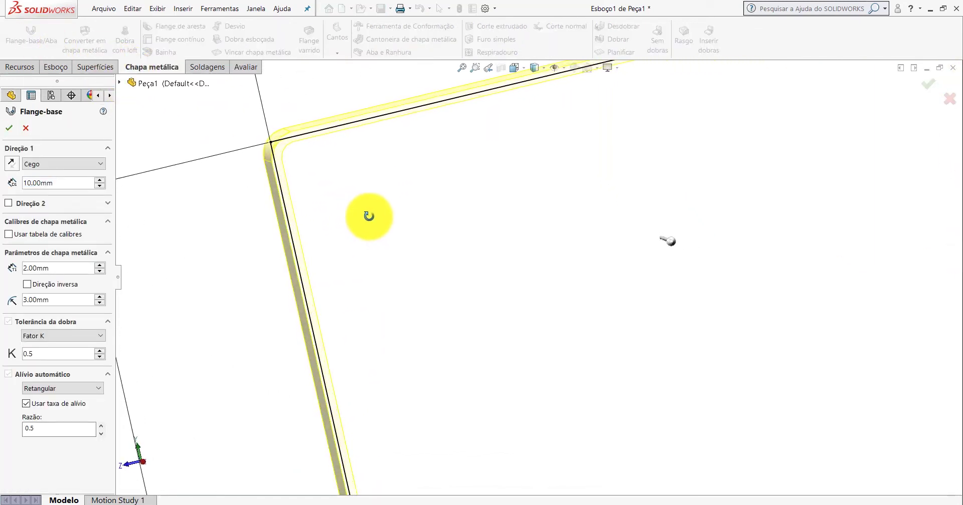
# Set flange depth 190 mm, thickness 2 mm, bend radius 3 mm, reverse direction, and accept
pyautogui.doubleClick(50, 183)
pyautogui.write('1')
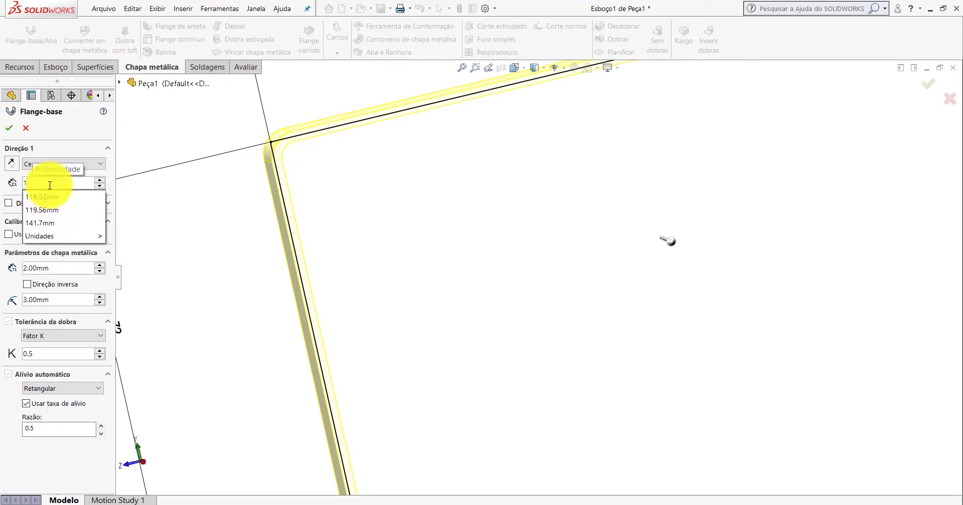
pyautogui.write('3')
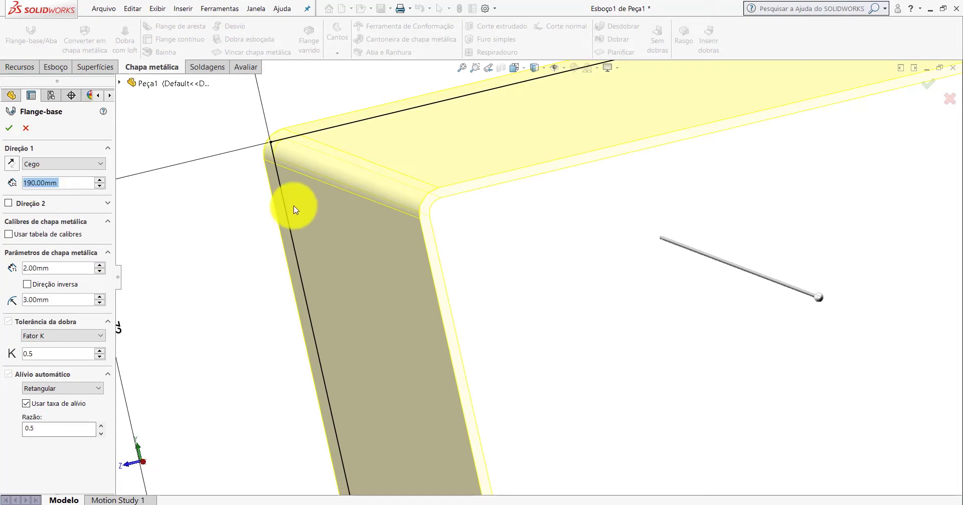
pyautogui.scroll(5, 295, 206)
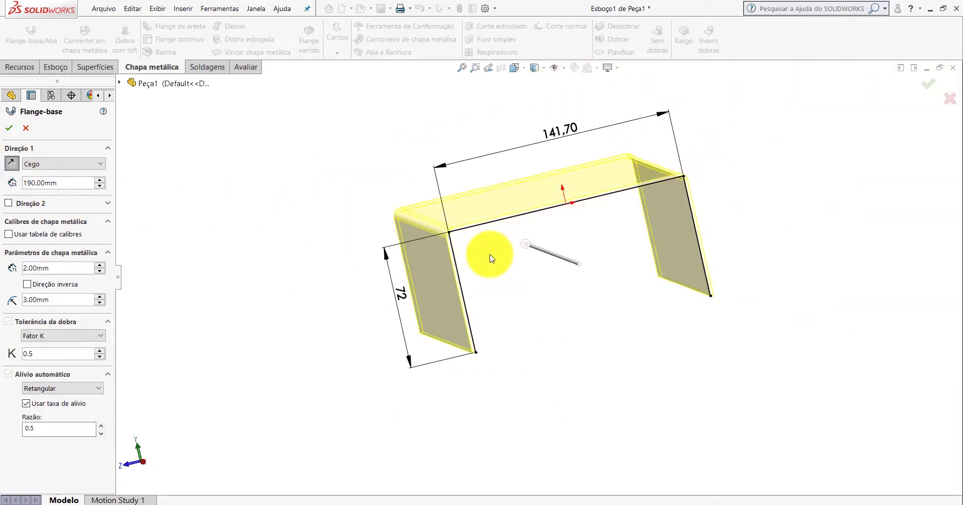
pyautogui.moveTo(456, 243)
pyautogui.mouseDown(button='middle')
pyautogui.moveTo(483, 263)
pyautogui.moveTo(429, 213)
pyautogui.mouseUp(button='middle')
pyautogui.scroll(-5, 474, 263)
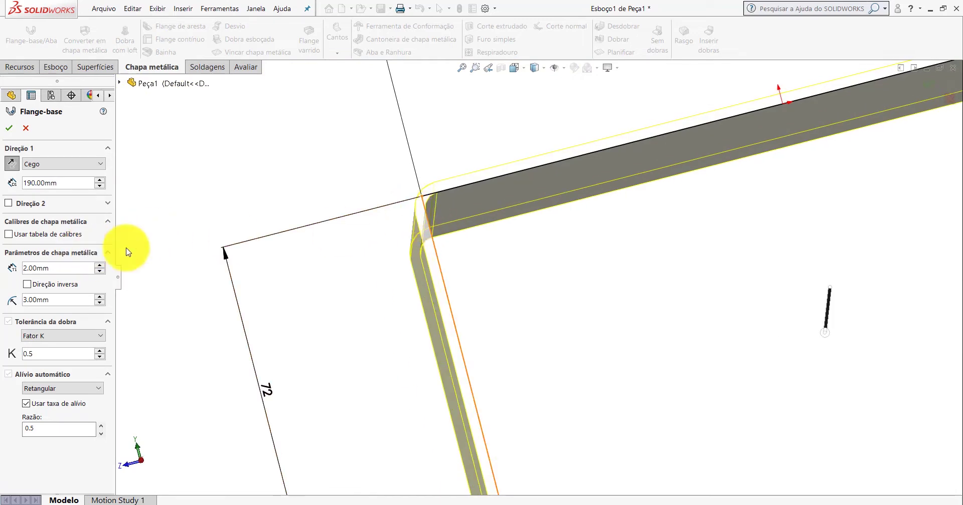
pyautogui.click(27, 285)
pyautogui.moveTo(466, 242)
pyautogui.mouseDown(button='middle')
pyautogui.moveTo(466, 250)
pyautogui.moveTo(419, 241)
pyautogui.mouseUp(button='middle')
pyautogui.click(65, 266)
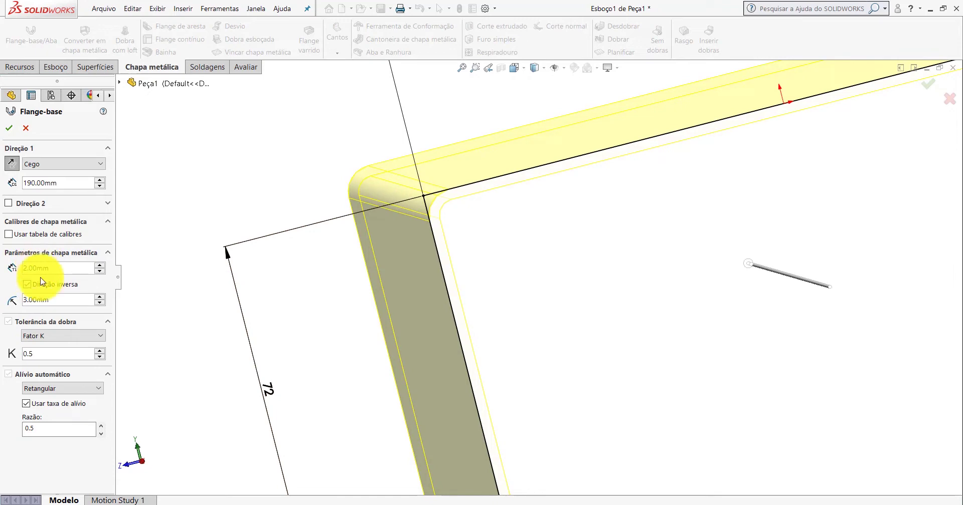
pyautogui.click(14, 127)
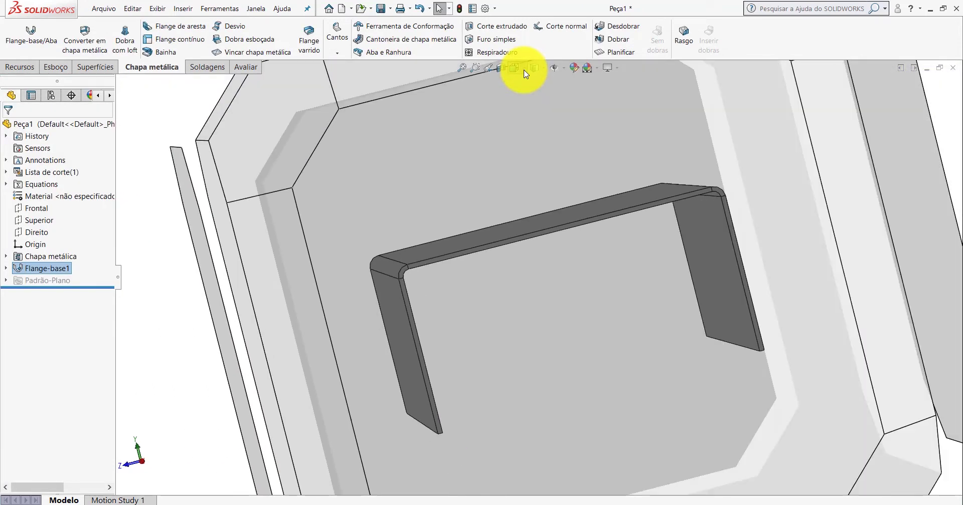
# Show the finished bracket in isometric view and return to PP-TG(027)1700_2
pyautogui.click(514, 68)
pyautogui.click(566, 97)
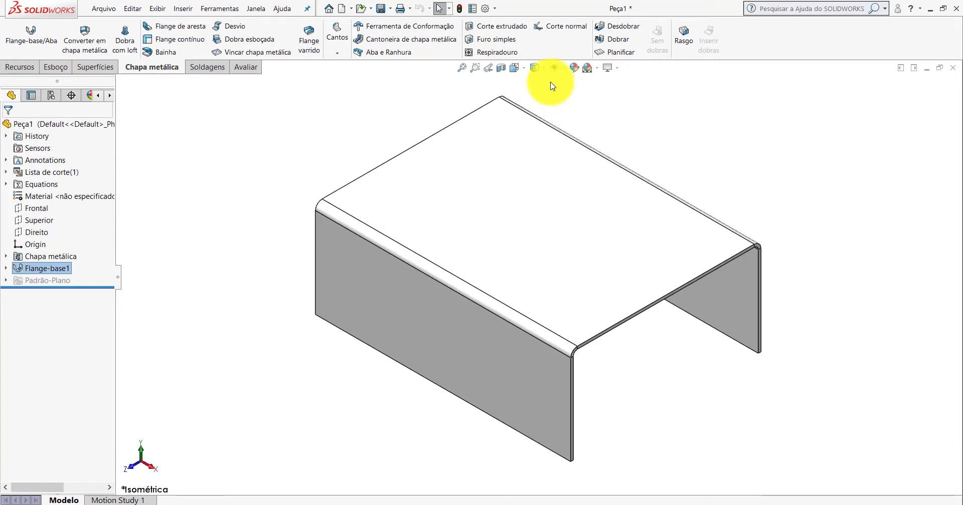
pyautogui.click(393, 112)
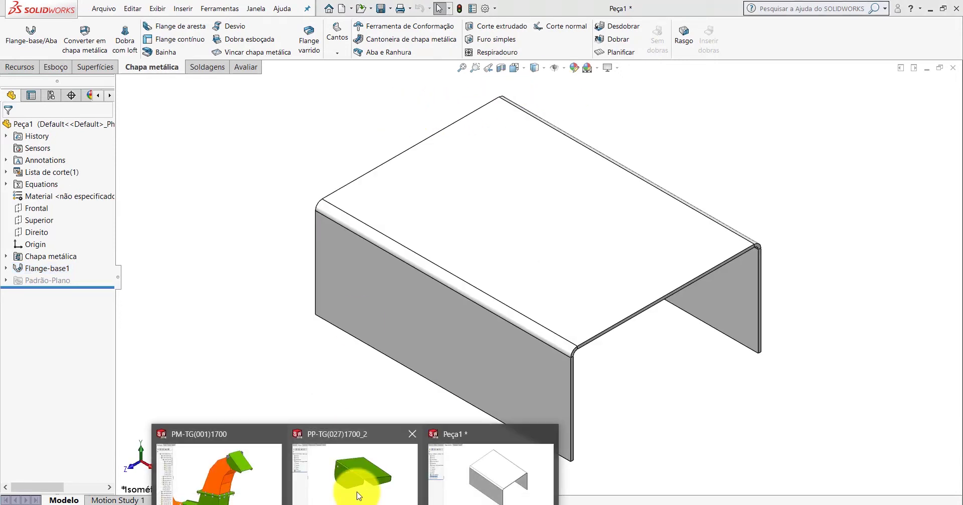
pyautogui.click(358, 497)
# From the front view, measure the reference part's rounded bottom-left corner: 30 mm radius, 90° arc
pyautogui.moveTo(519, 275); pyautogui.dragTo(515, 269, button='middle')
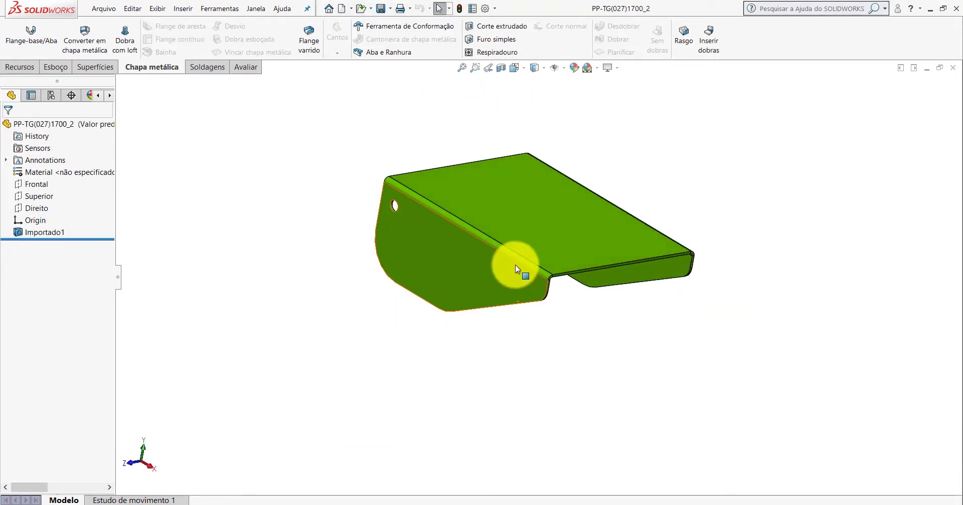
pyautogui.press('space')
pyautogui.click(370, 384)
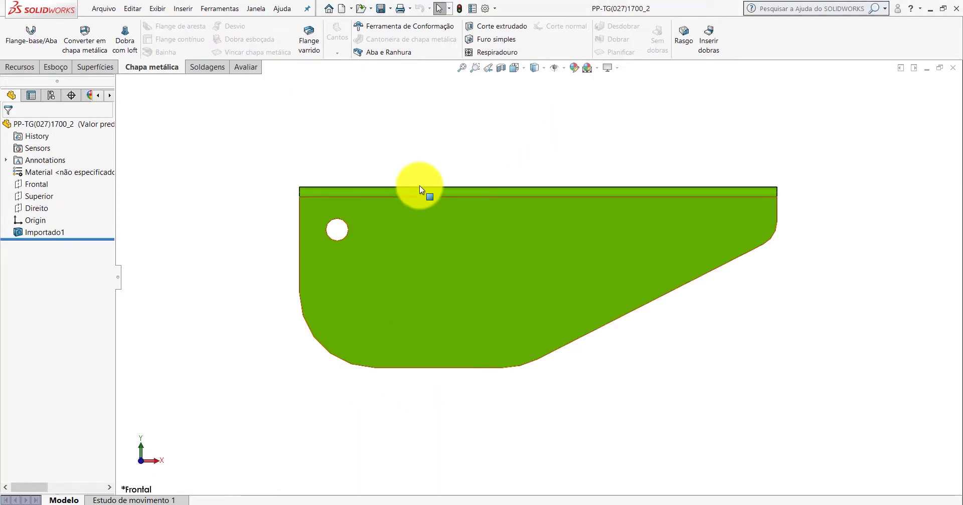
pyautogui.click(240, 70)
pyautogui.click(79, 36)
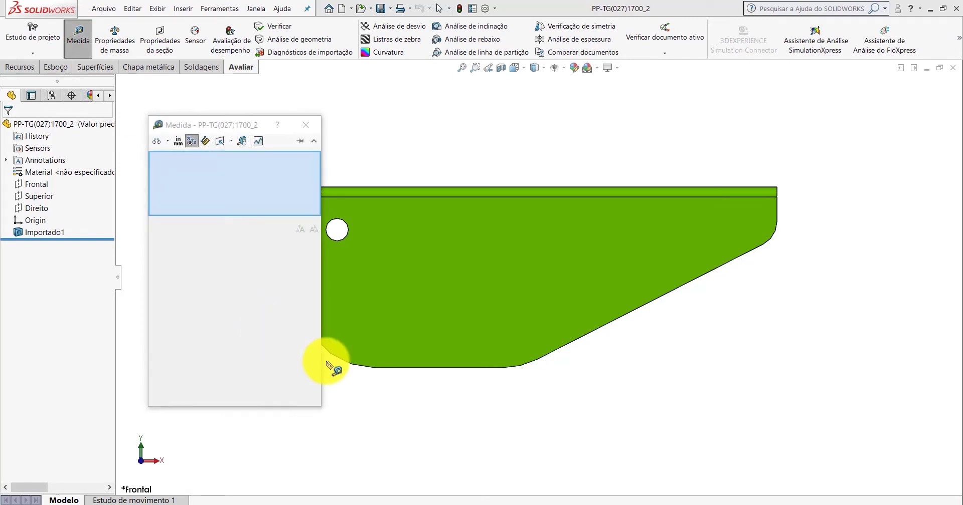
pyautogui.click(339, 362)
pyautogui.keyDown('ctrl'); pyautogui.moveTo(408, 333); pyautogui.dragTo(440, 285, button='middle'); pyautogui.keyUp('ctrl')
pyautogui.scroll(1, 450, 290)
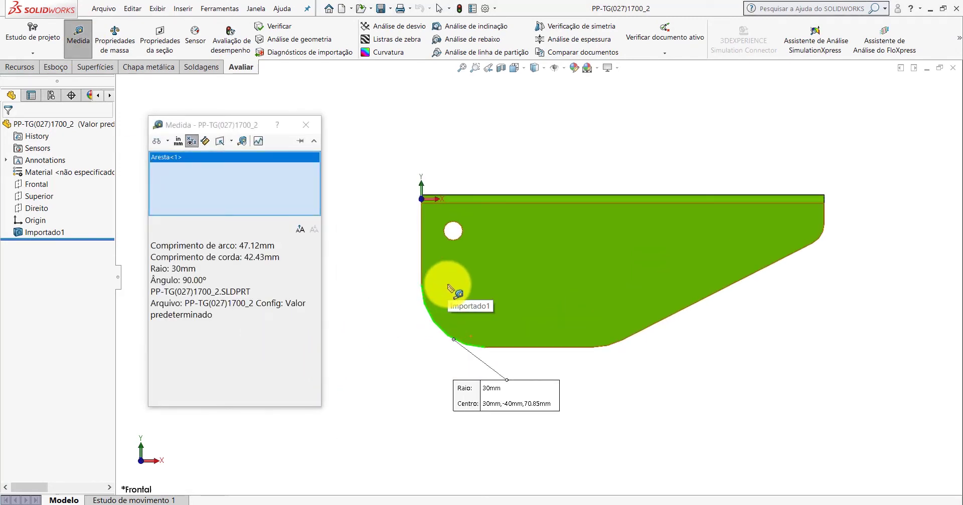
pyautogui.press('Escape')
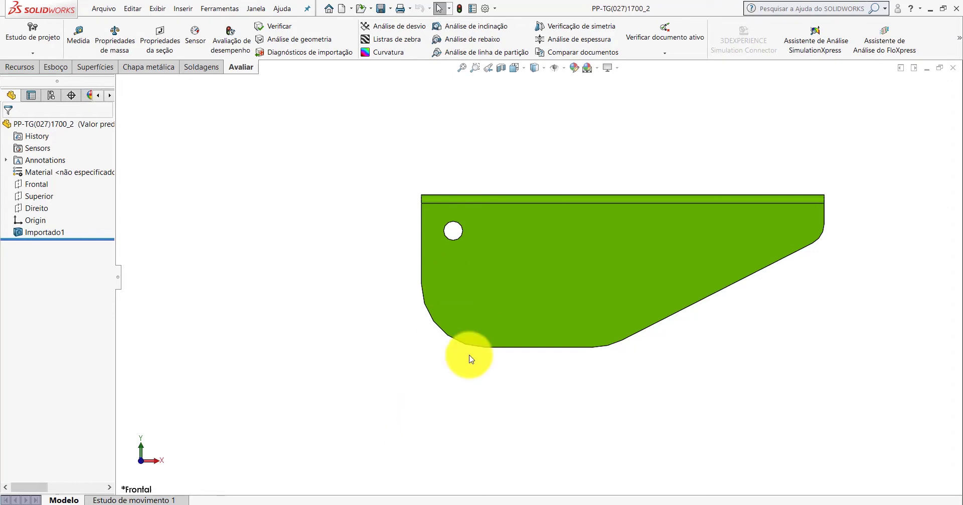
pyautogui.keyDown('ctrl'); pyautogui.moveTo(588, 315); pyautogui.dragTo(539, 228, button='middle'); pyautogui.keyUp('ctrl')
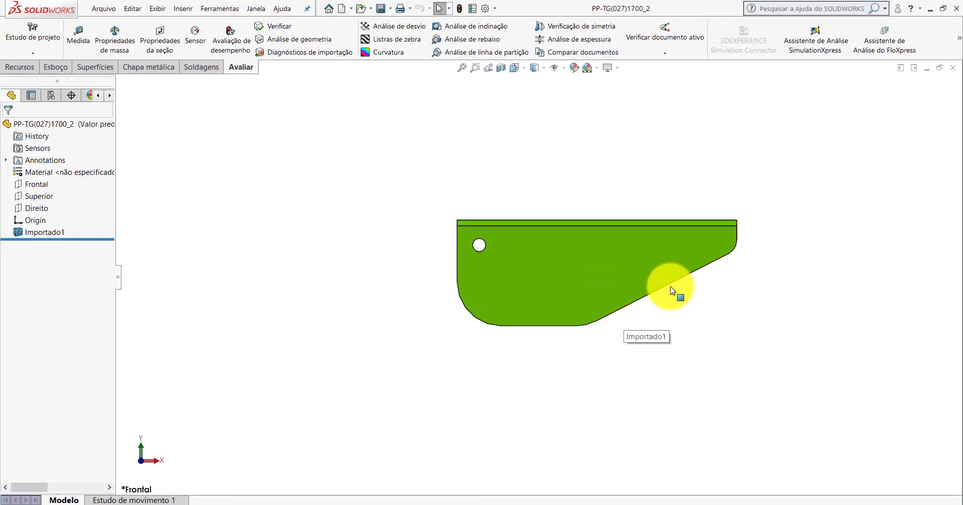
# Open a new sketch on the reference part's flat side face and zoom toward the corner
pyautogui.click(587, 205)
pyautogui.click(584, 199)
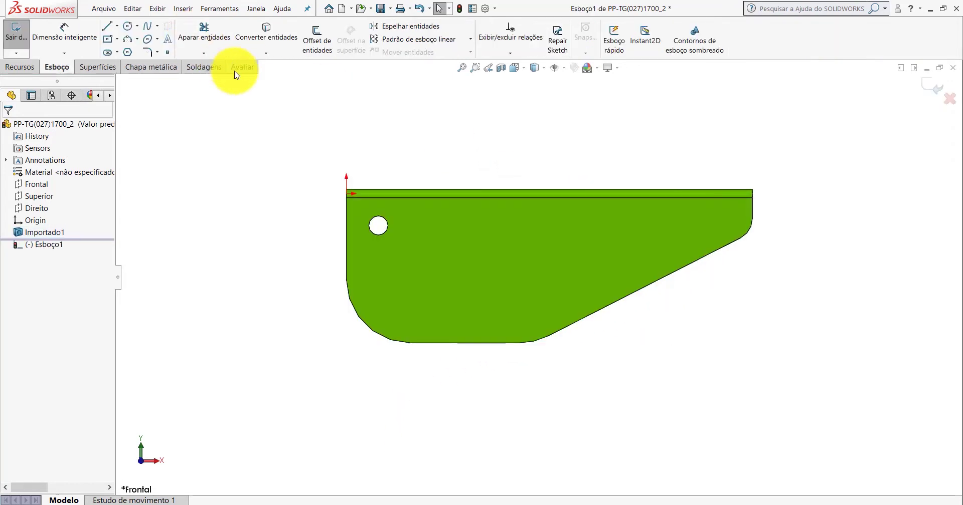
pyautogui.scroll(-3, 746, 231)
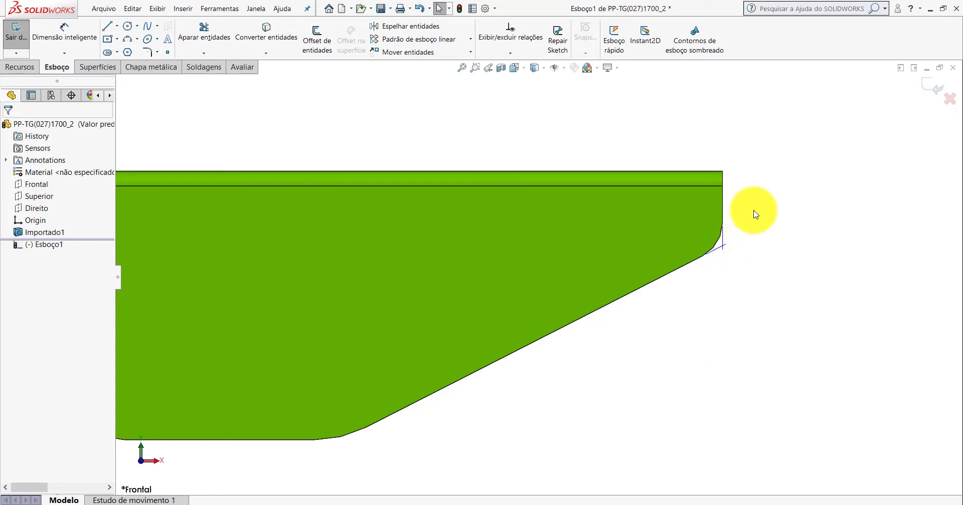
pyautogui.scroll(-1, 727, 241)
pyautogui.scroll(2, 672, 276)
pyautogui.scroll(-2, 601, 276)
pyautogui.scroll(-1, 602, 277)
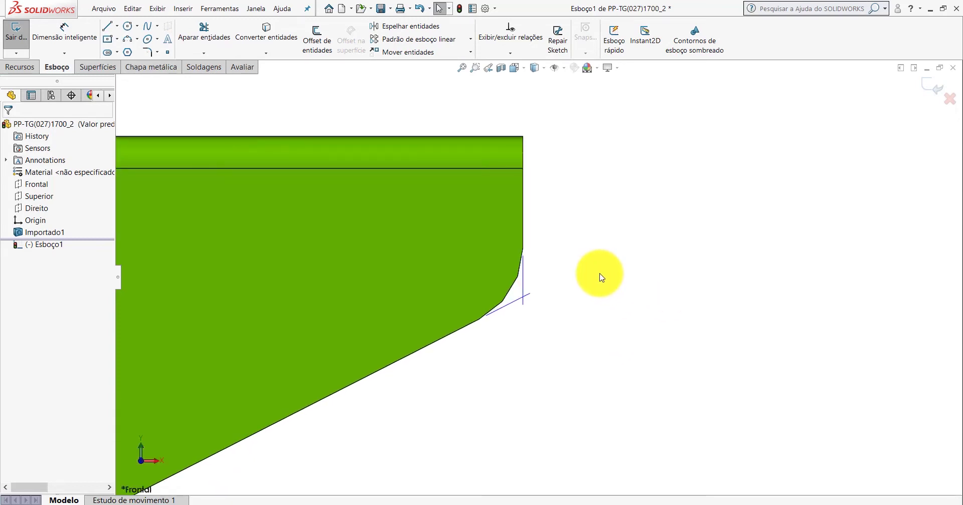
pyautogui.scroll(3, 577, 288)
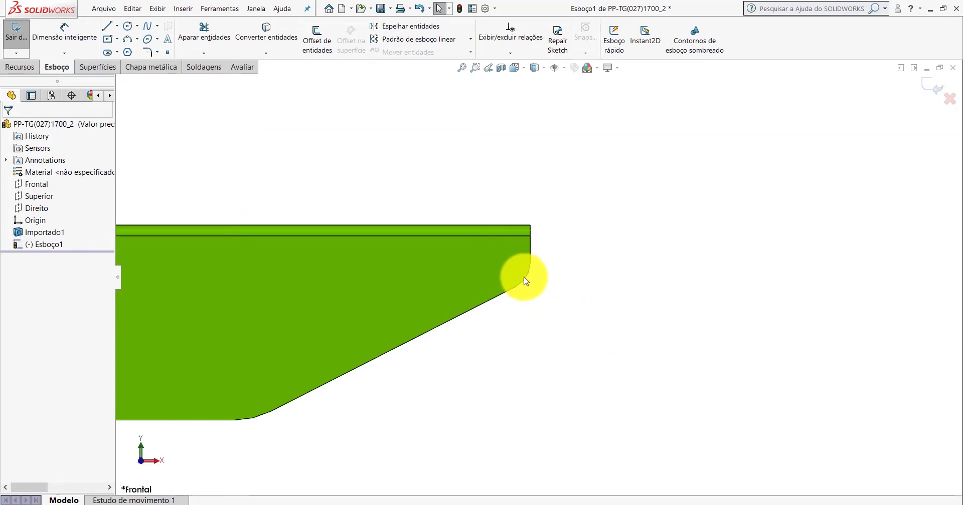
pyautogui.scroll(-2, 524, 251)
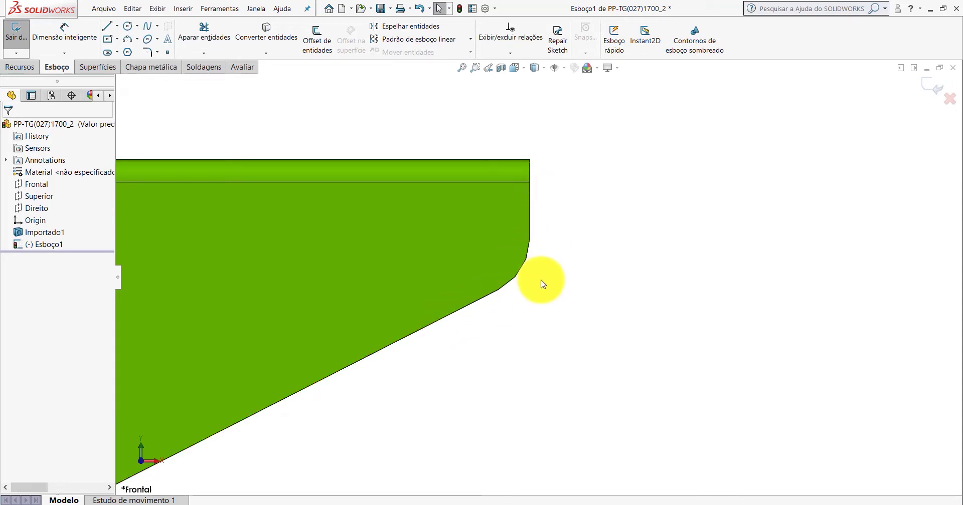
# Zoom into the chamfered corner, undo the last change, and select the slanted edge
pyautogui.scroll(2, 573, 270)
pyautogui.scroll(-1, 548, 274)
pyautogui.scroll(-2, 501, 231)
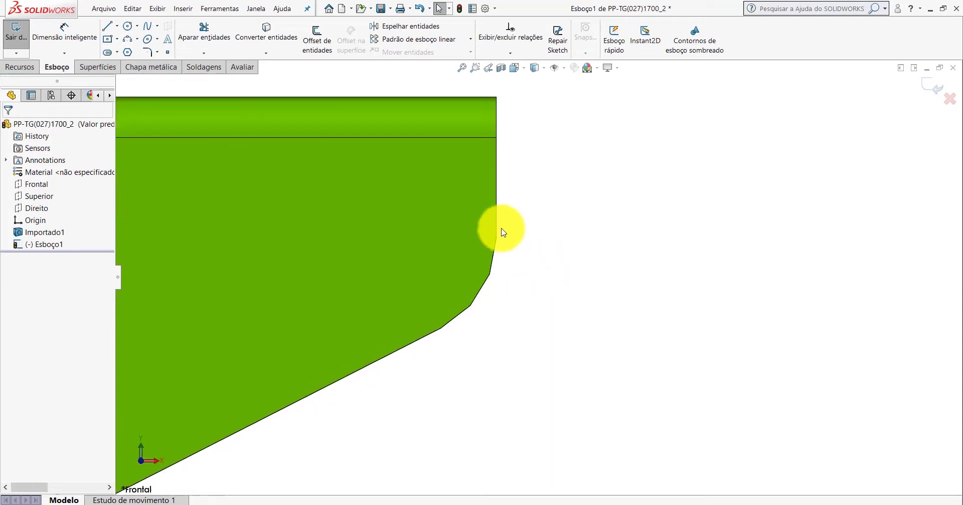
pyautogui.scroll(-1, 496, 290)
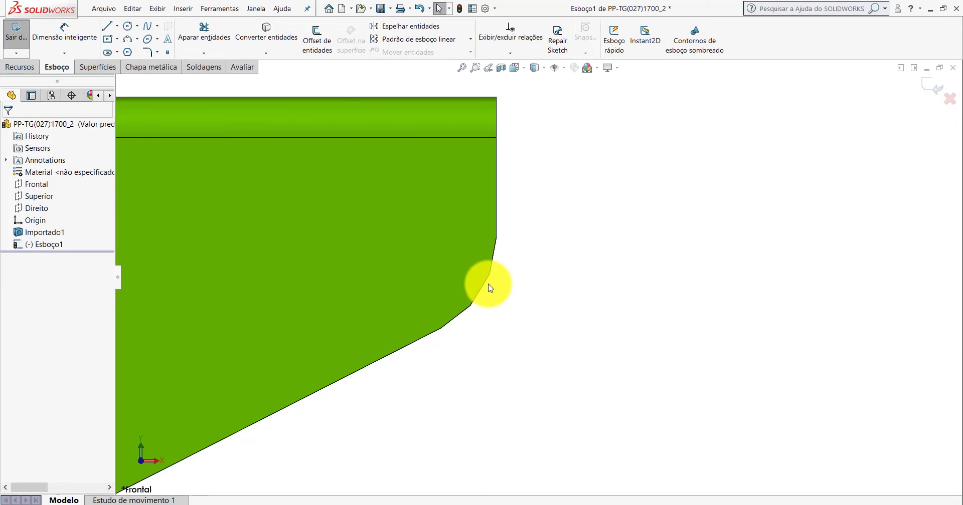
pyautogui.scroll(3, 491, 287)
pyautogui.scroll(-1, 510, 279)
pyautogui.scroll(-1, 501, 299)
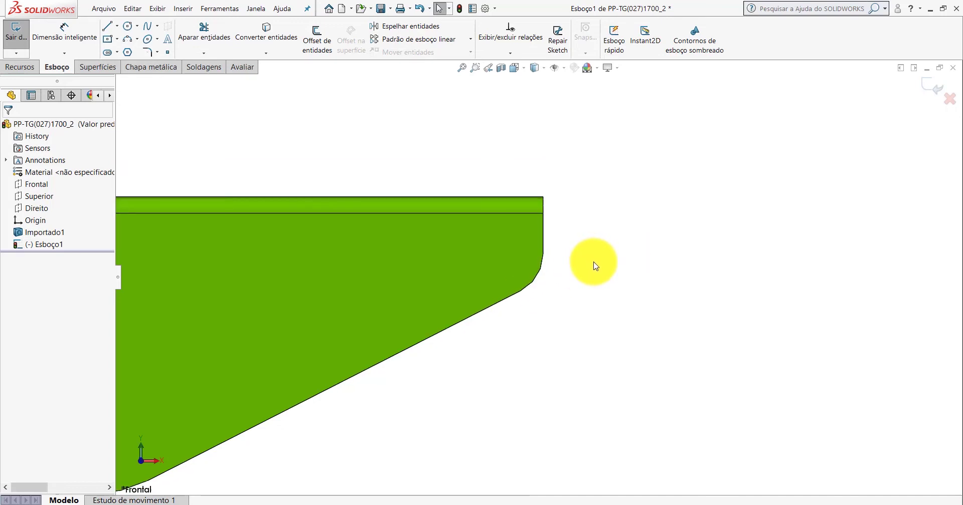
pyautogui.hotkey('ctrl', 'z')
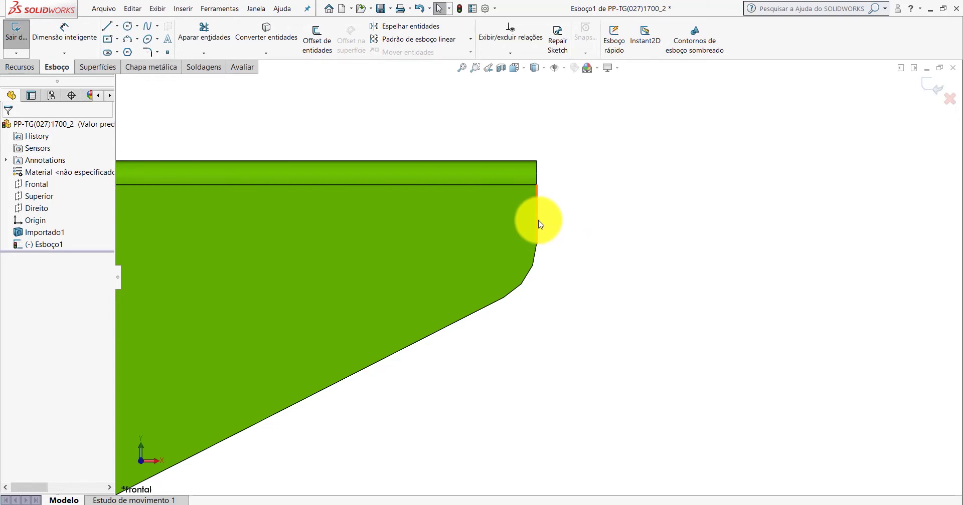
pyautogui.click(494, 307)
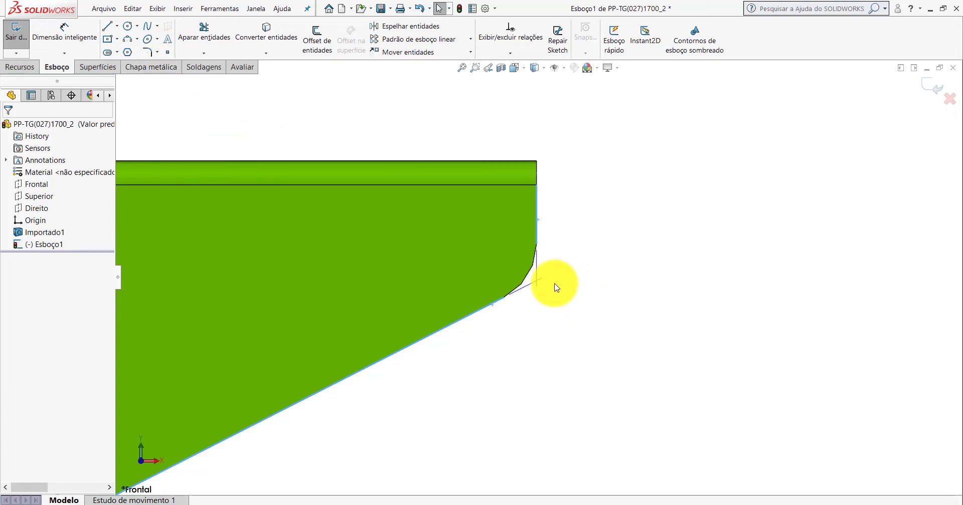
# Place a sketch point at the chamfer corner of the reference outline
pyautogui.click(536, 282)
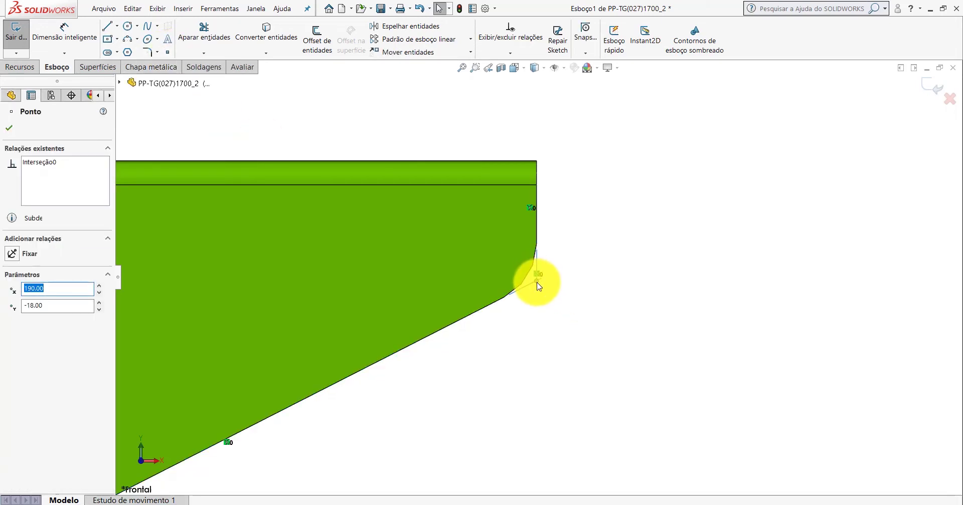
pyautogui.scroll(-3, 538, 278)
pyautogui.scroll(2, 537, 274)
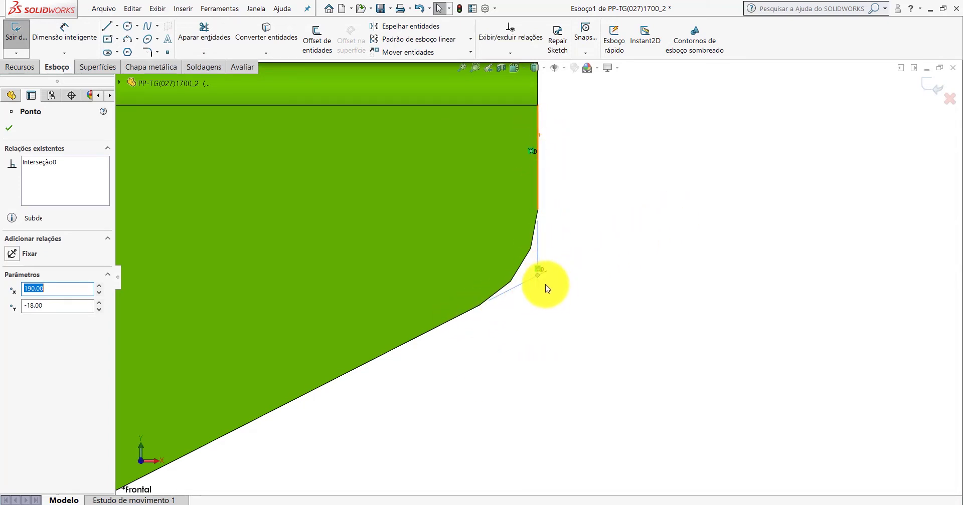
pyautogui.click(557, 314)
pyautogui.scroll(2, 516, 310)
pyautogui.scroll(2, 441, 344)
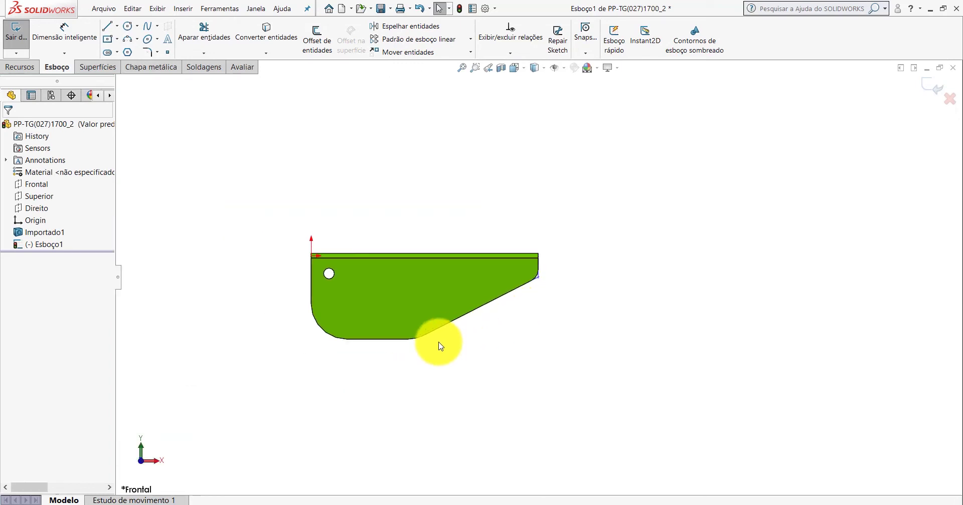
pyautogui.scroll(-5, 472, 310)
pyautogui.scroll(-2, 448, 303)
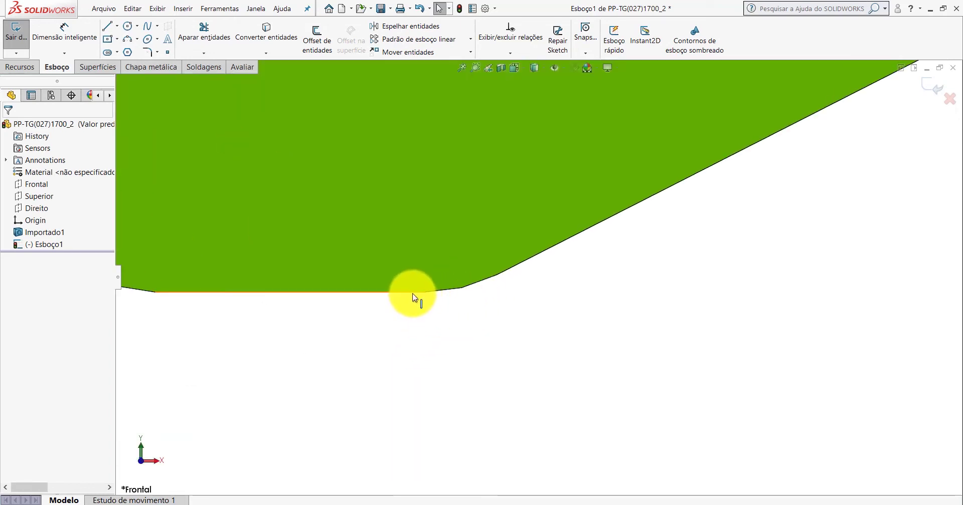
# Mark the virtual sharp where the outline's bottom and left edges meet
pyautogui.click(507, 270)
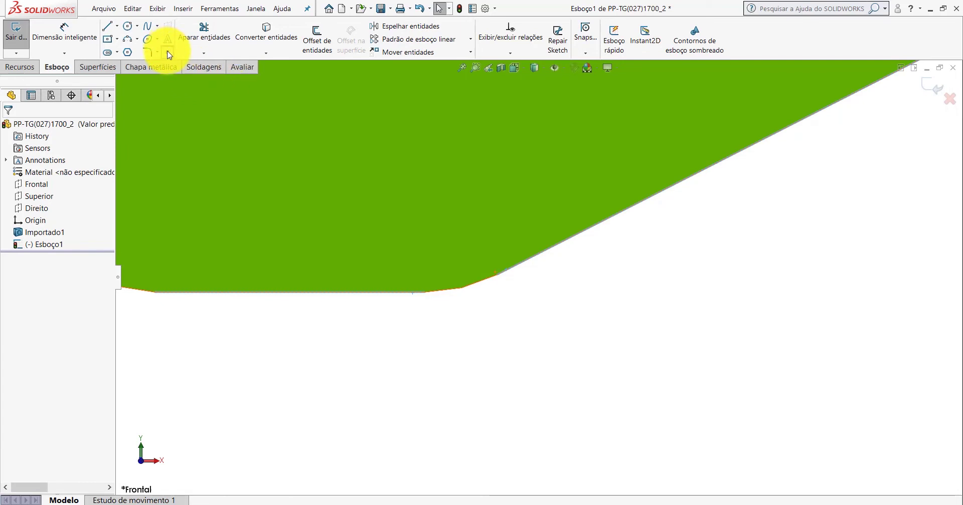
pyautogui.scroll(5, 512, 245)
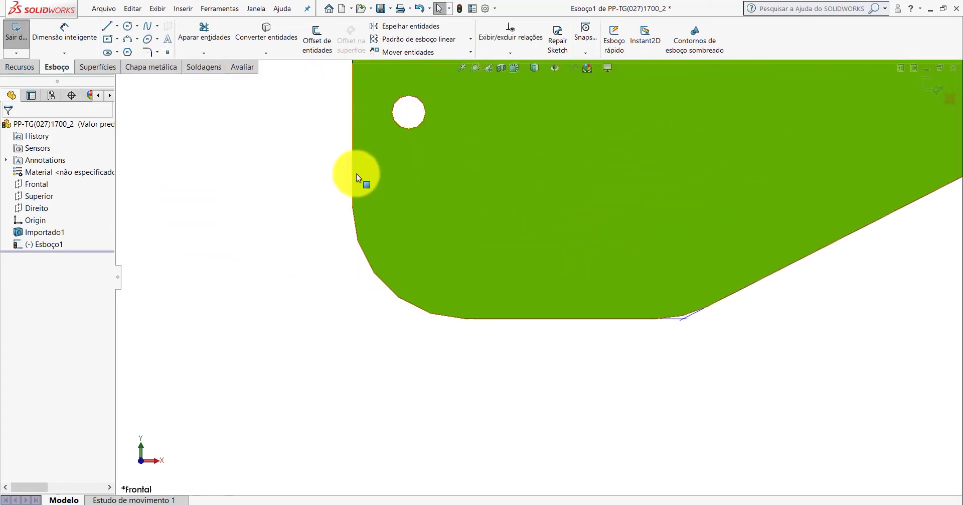
pyautogui.click(353, 173)
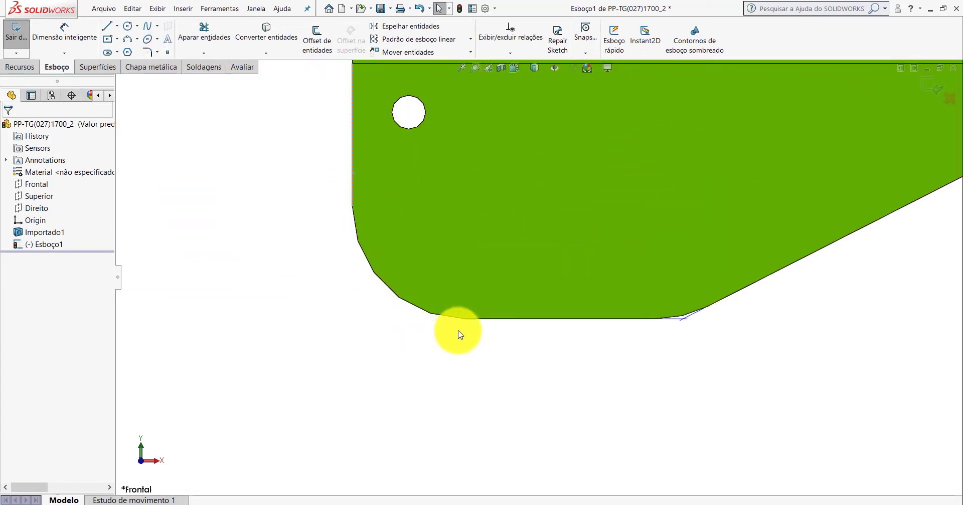
pyautogui.click(472, 323)
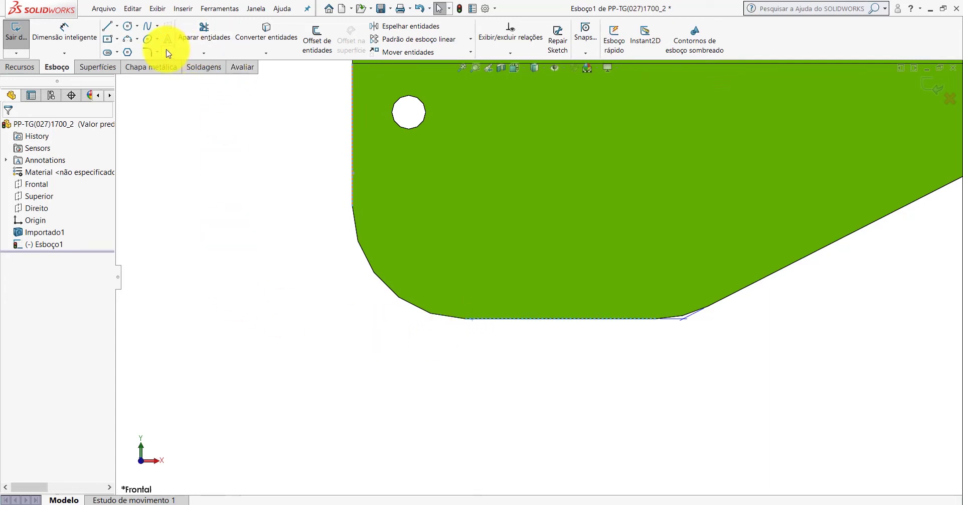
pyautogui.scroll(4, 498, 288)
pyautogui.scroll(-2, 632, 263)
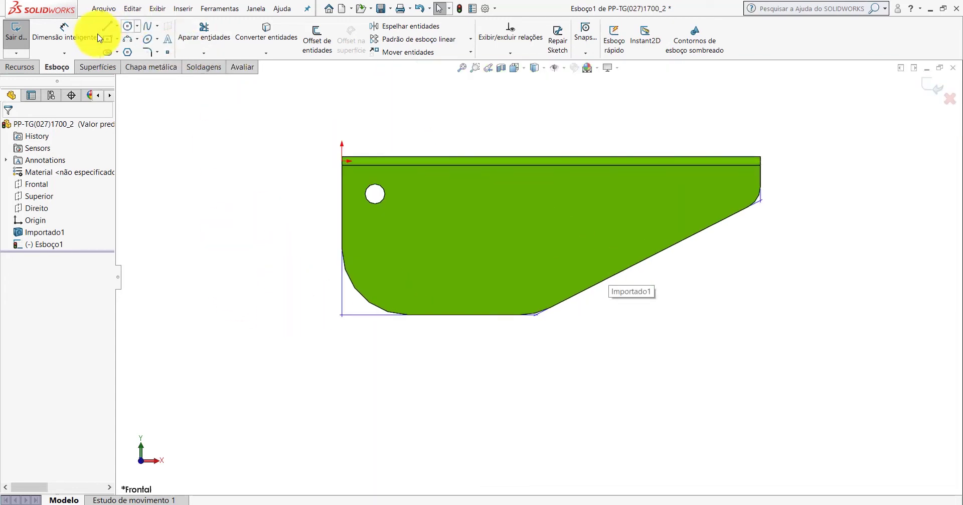
# Dimension from the virtual corner to the angled edge's start, reading 88 mm
pyautogui.click(64, 30)
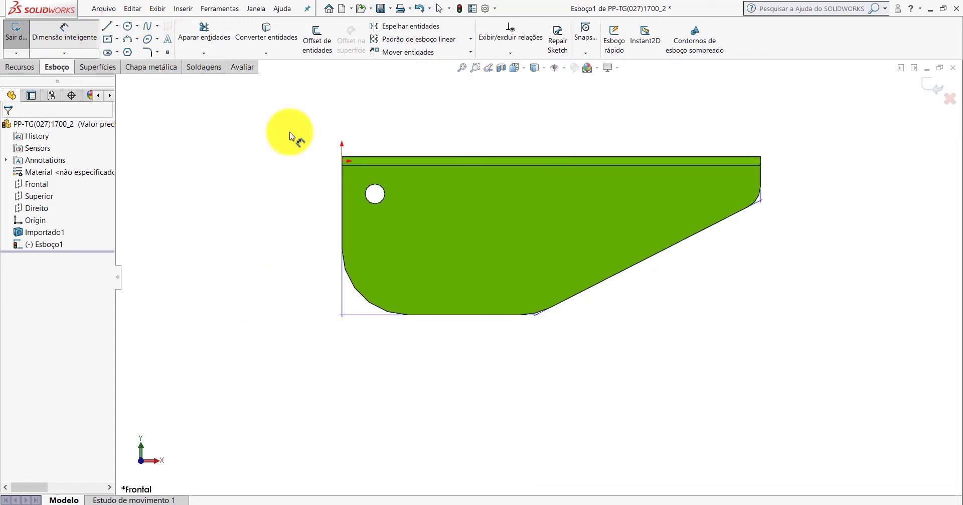
pyautogui.click(342, 315)
pyautogui.scroll(-1, 371, 301)
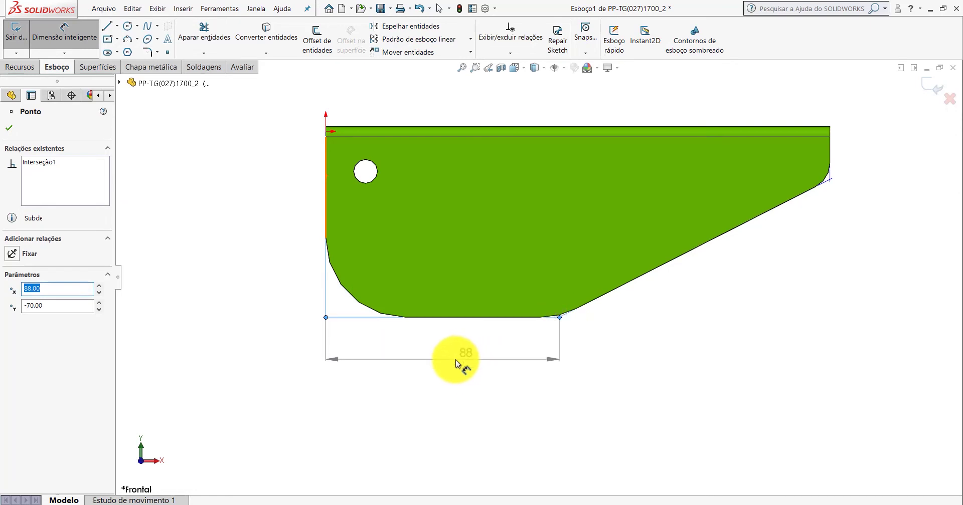
pyautogui.press('Escape')
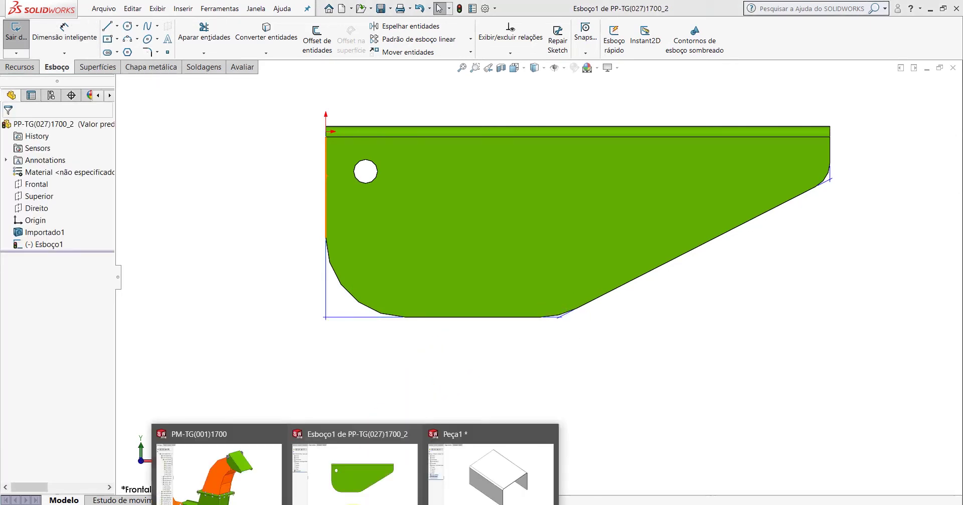
# In Peça1, start a sketch on the front flange face viewed normal to it
pyautogui.click(458, 472)
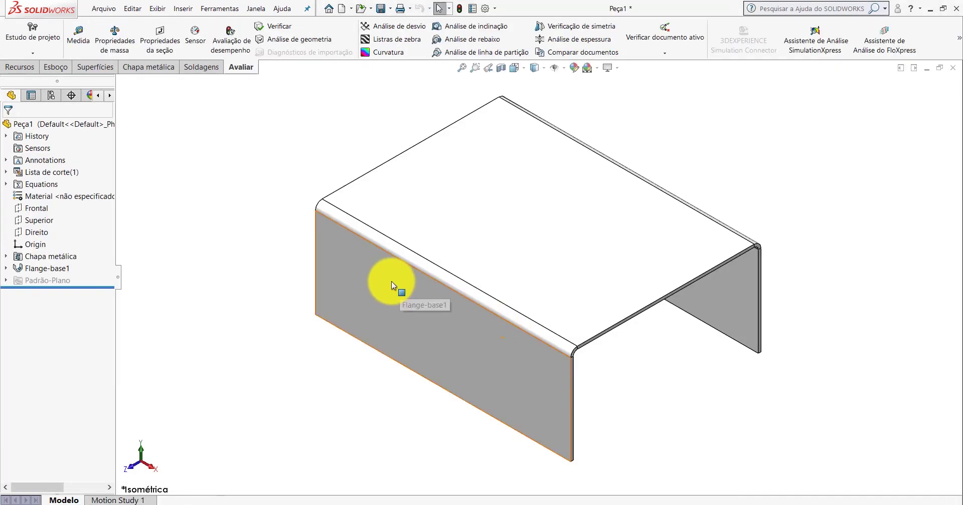
pyautogui.click(391, 281)
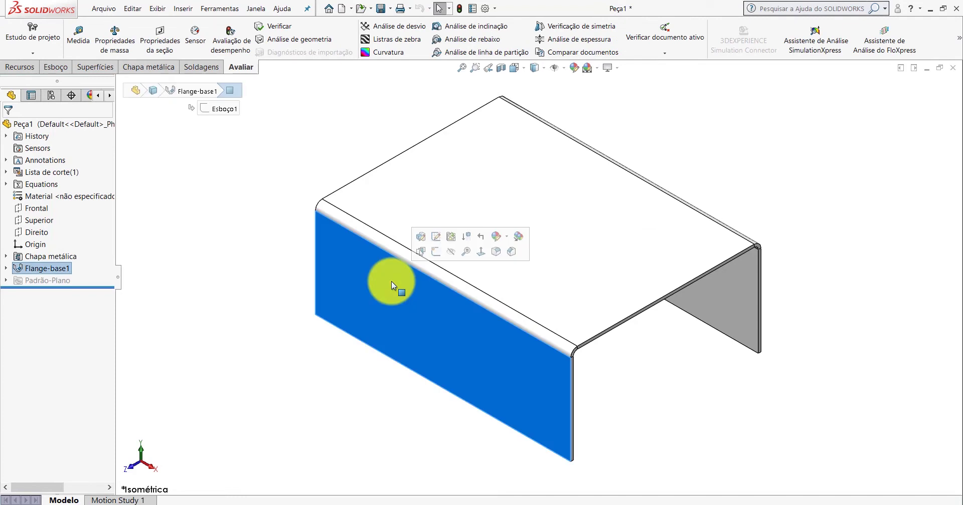
pyautogui.click(436, 252)
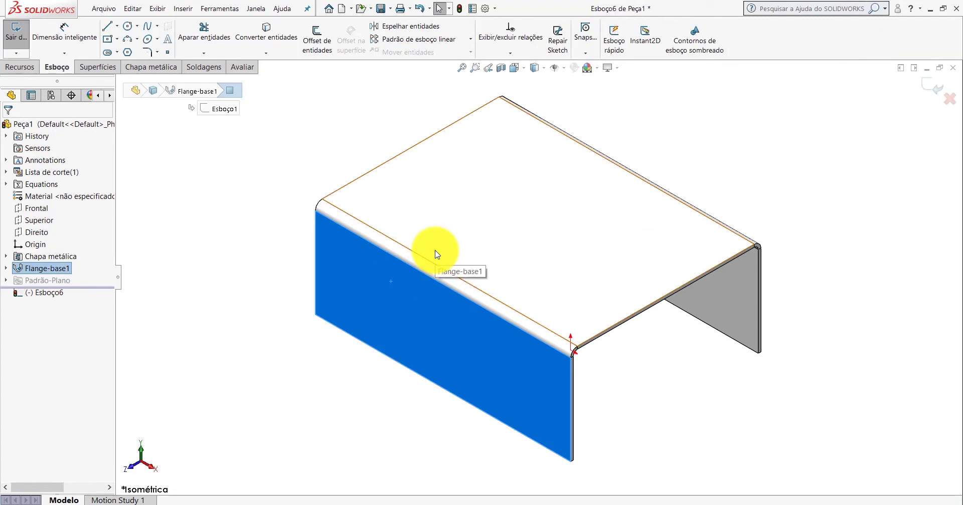
pyautogui.press('space')
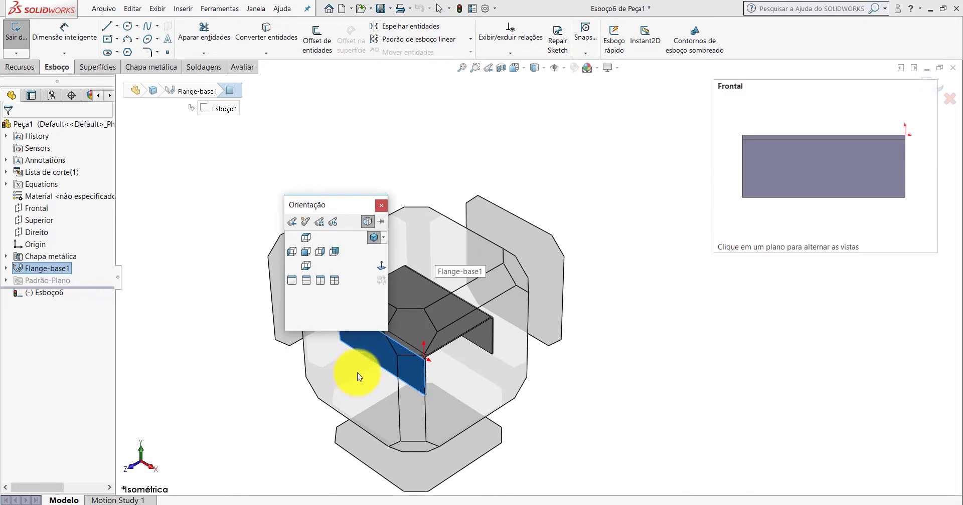
pyautogui.click(357, 372)
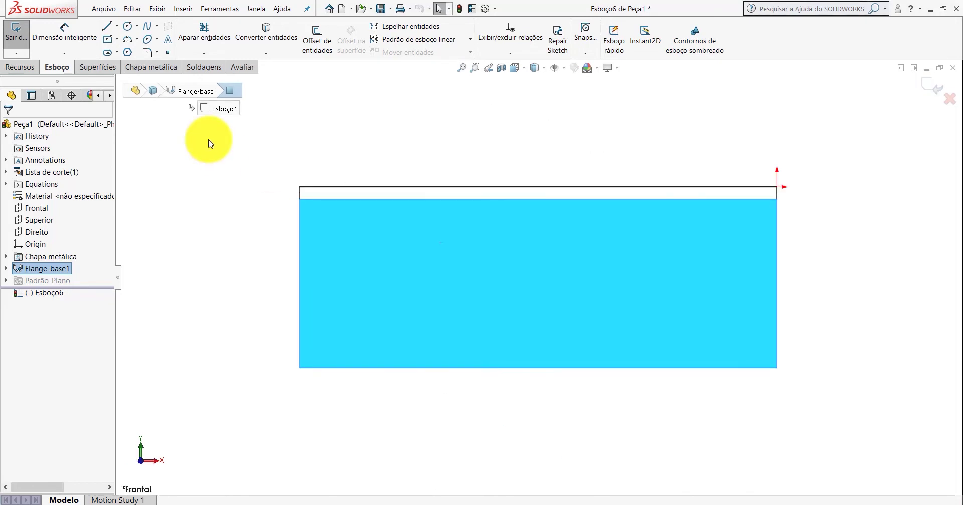
pyautogui.click(209, 144)
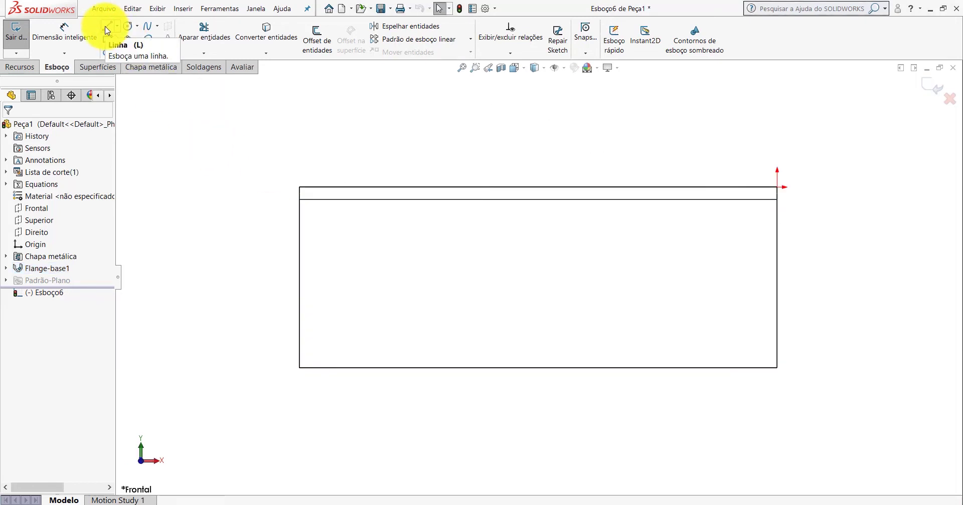
# Draw a triangle from the bottom edge up to the right edge and back to the start
pyautogui.click(106, 28)
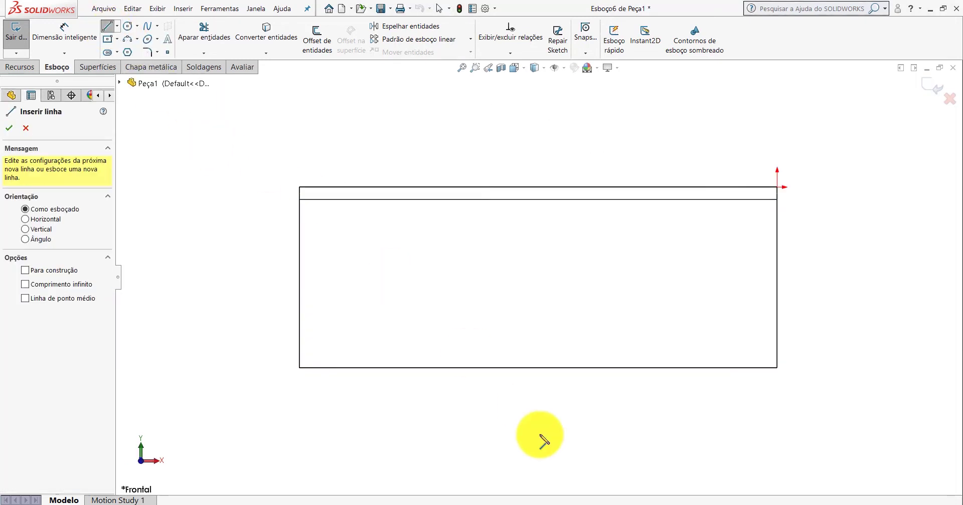
pyautogui.click(461, 368)
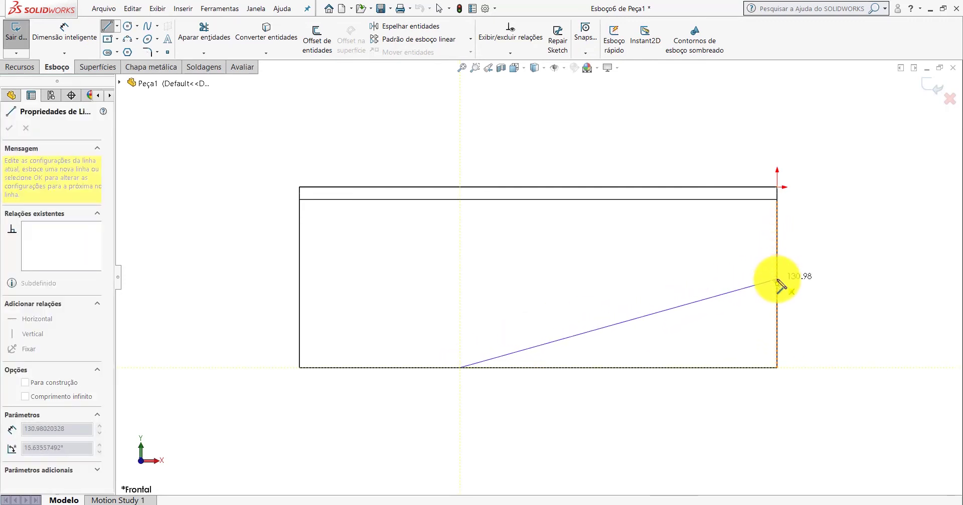
pyautogui.click(778, 242)
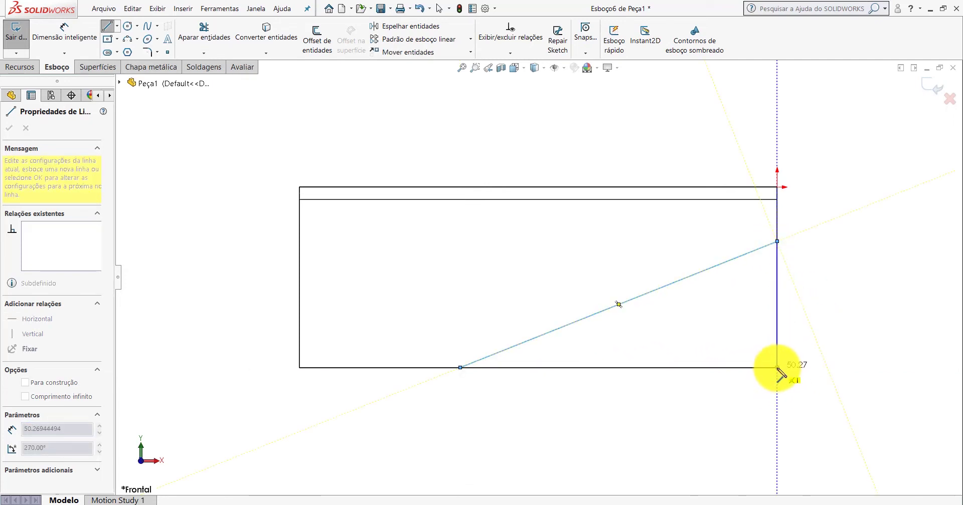
pyautogui.click(777, 368)
pyautogui.click(460, 368)
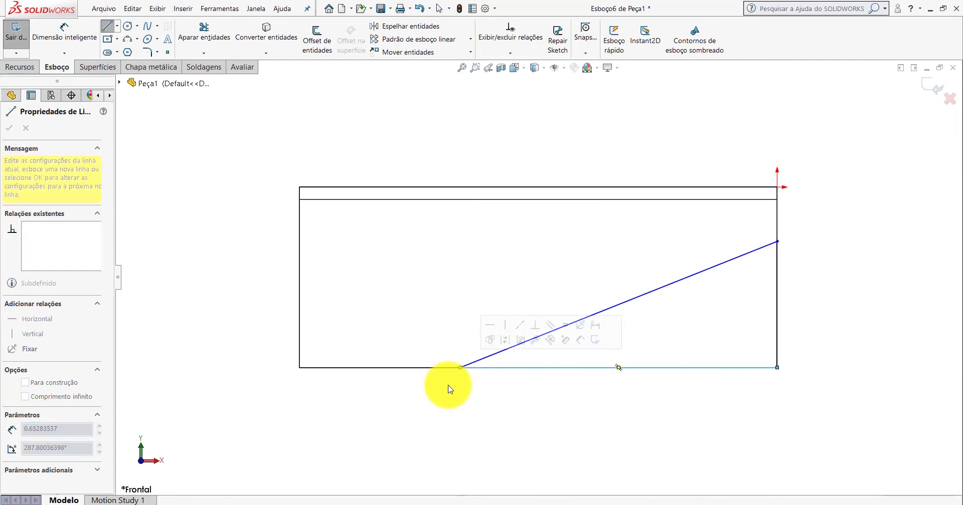
pyautogui.press('Escape')
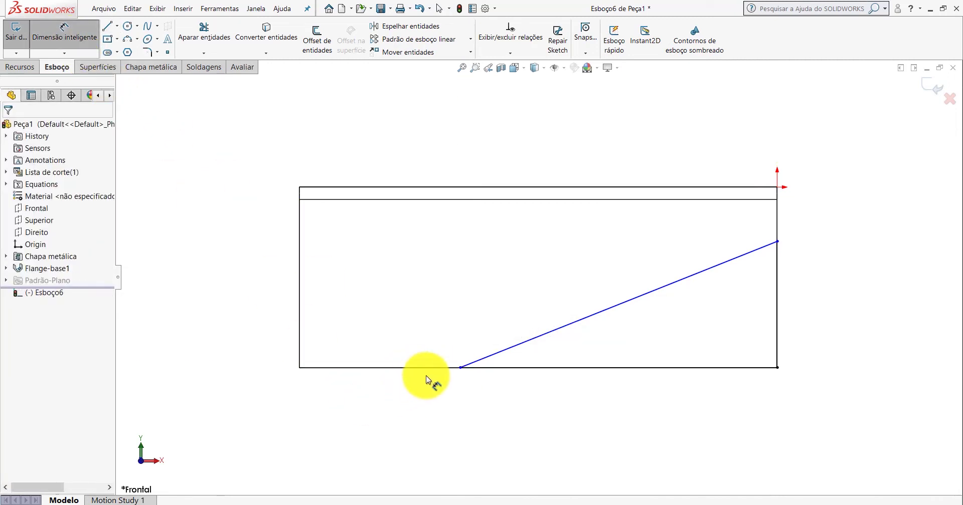
# Dimension the slanted line's lower end 88 mm from the flange's left edge
pyautogui.click(461, 368)
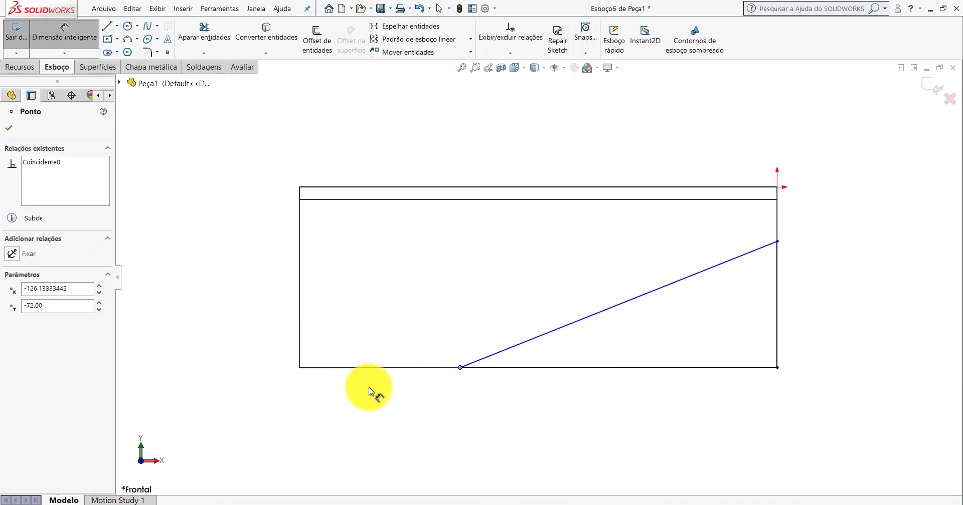
pyautogui.click(300, 335)
pyautogui.click(372, 438)
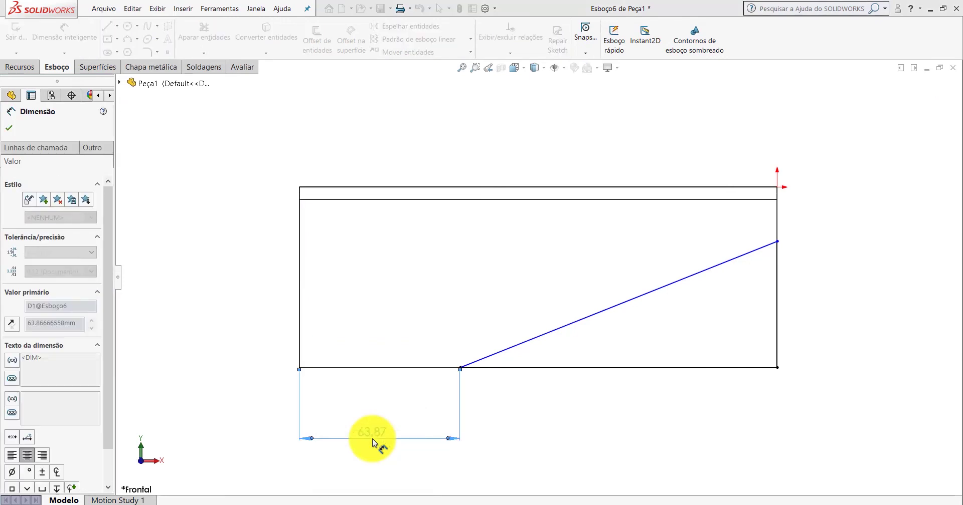
pyautogui.write('88')
pyautogui.press('Return')
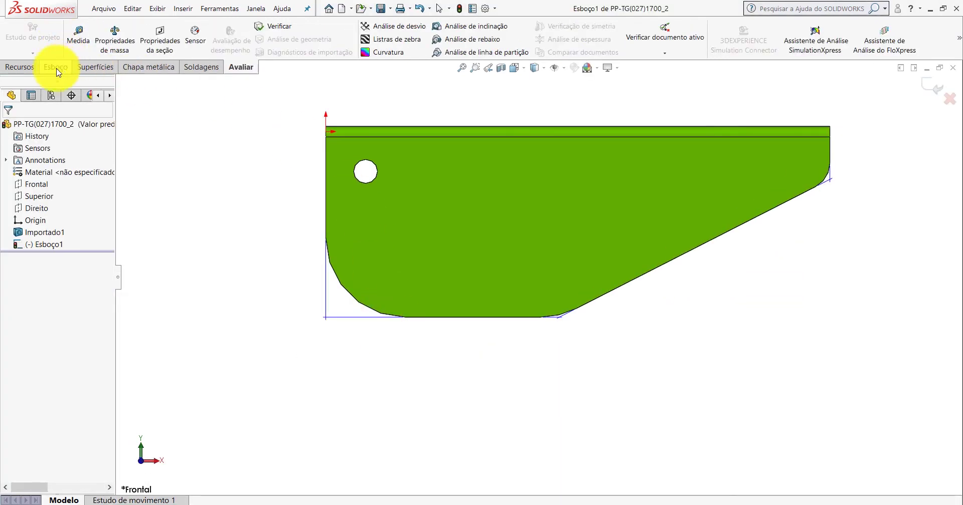
# Dimension the reference angled edge's right end point to the bottom line (52 mm), then return to Esboço6
pyautogui.click(57, 68)
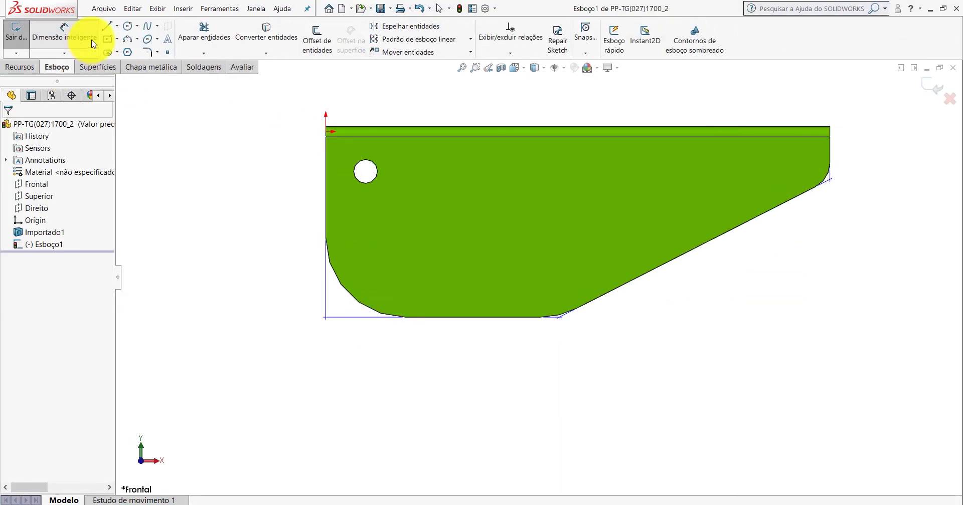
pyautogui.click(75, 38)
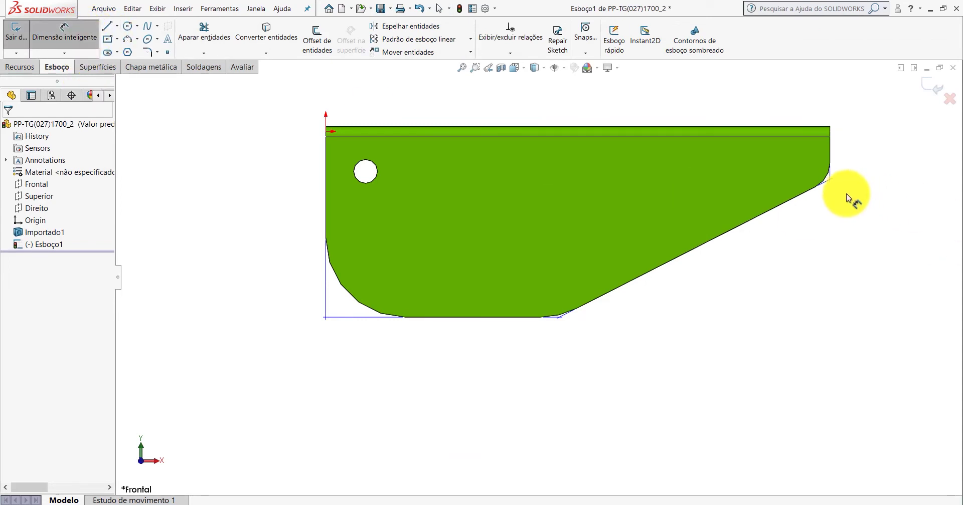
pyautogui.click(830, 181)
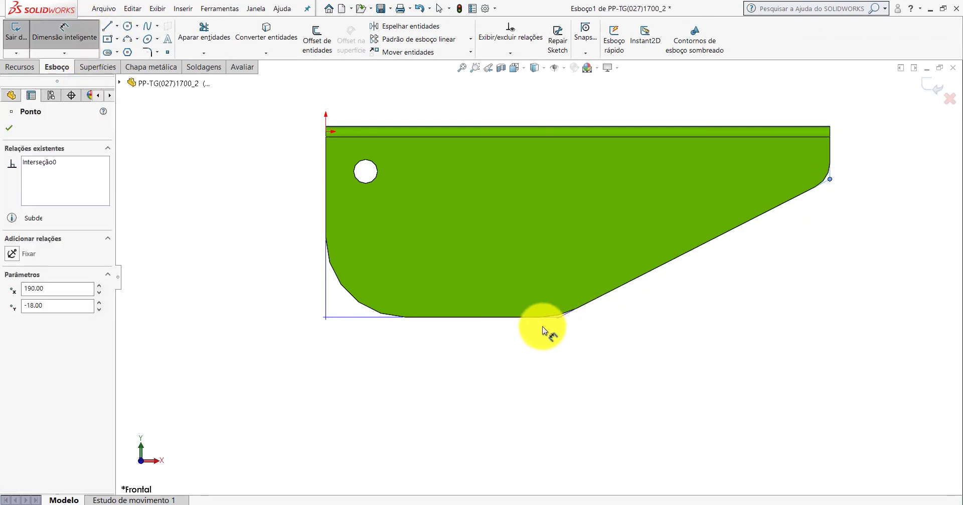
pyautogui.click(531, 318)
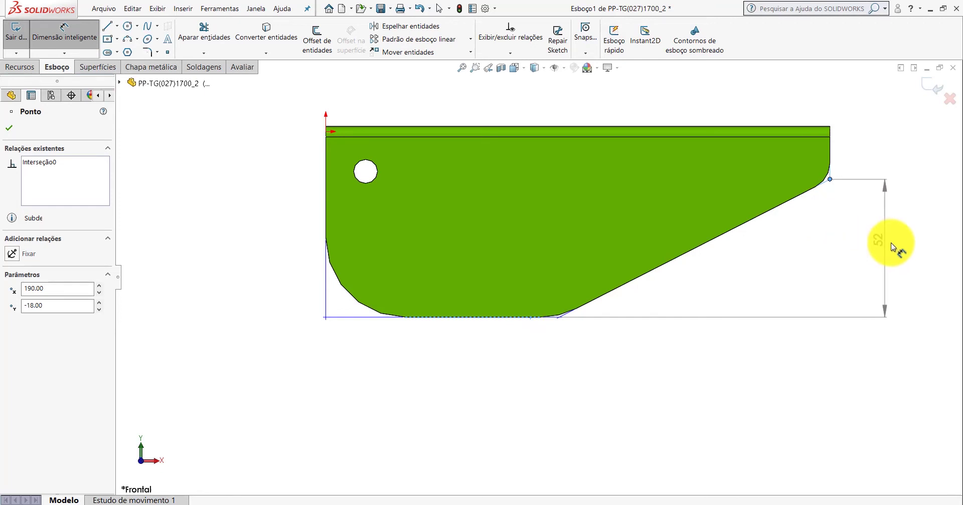
pyautogui.press('Escape')
pyautogui.press('Escape')
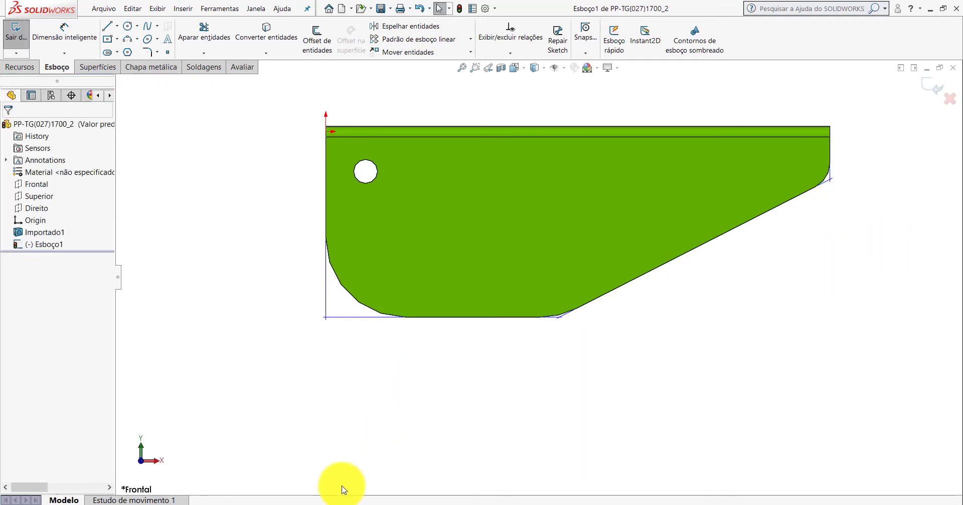
pyautogui.click(480, 481)
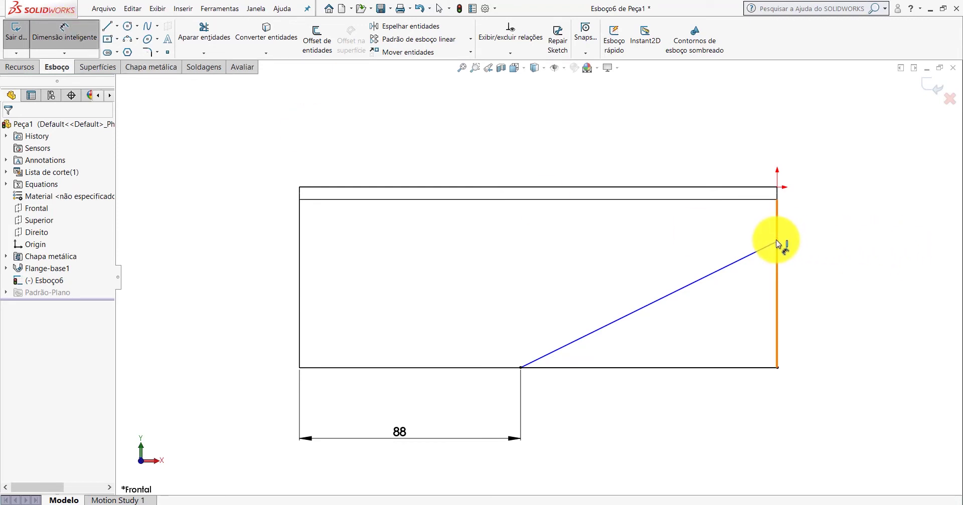
pyautogui.click(777, 368)
pyautogui.click(853, 311)
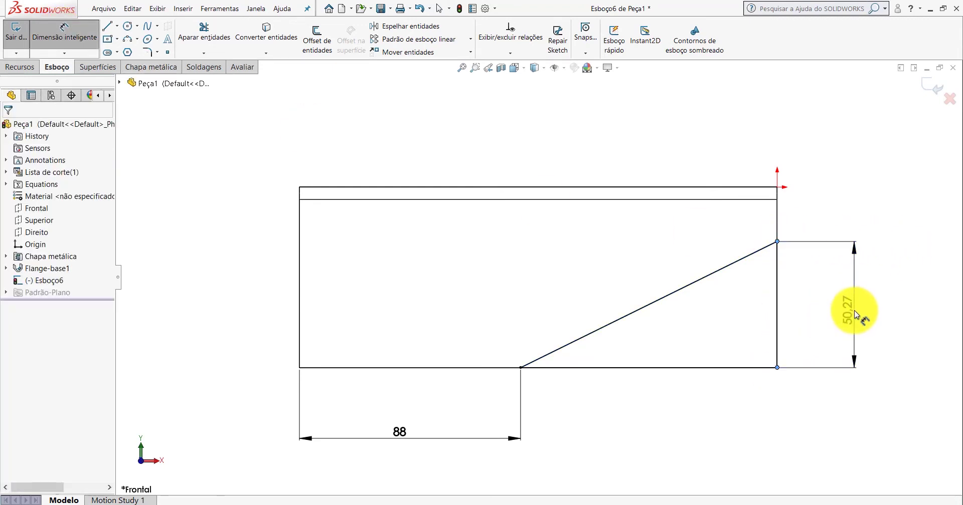
pyautogui.write('52')
pyautogui.press('Return')
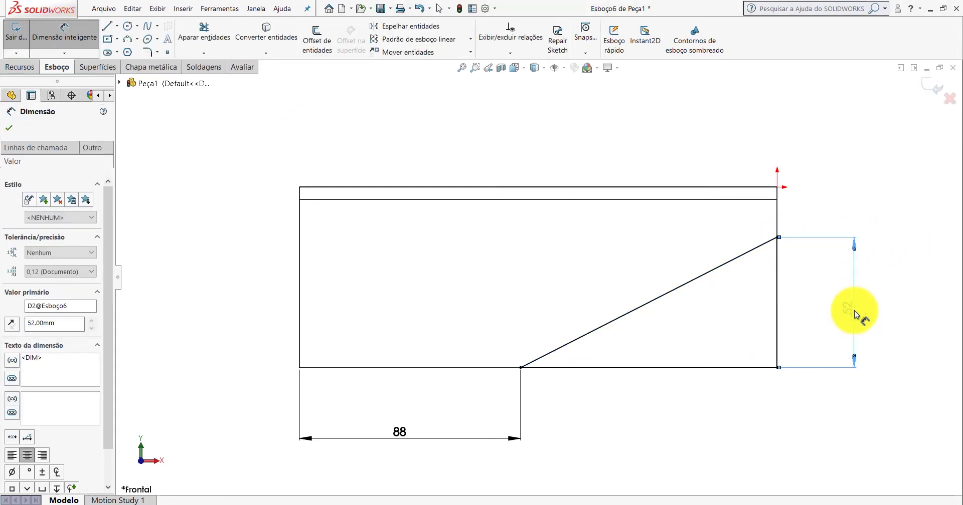
pyautogui.press('Escape')
pyautogui.scroll(1, 553, 331)
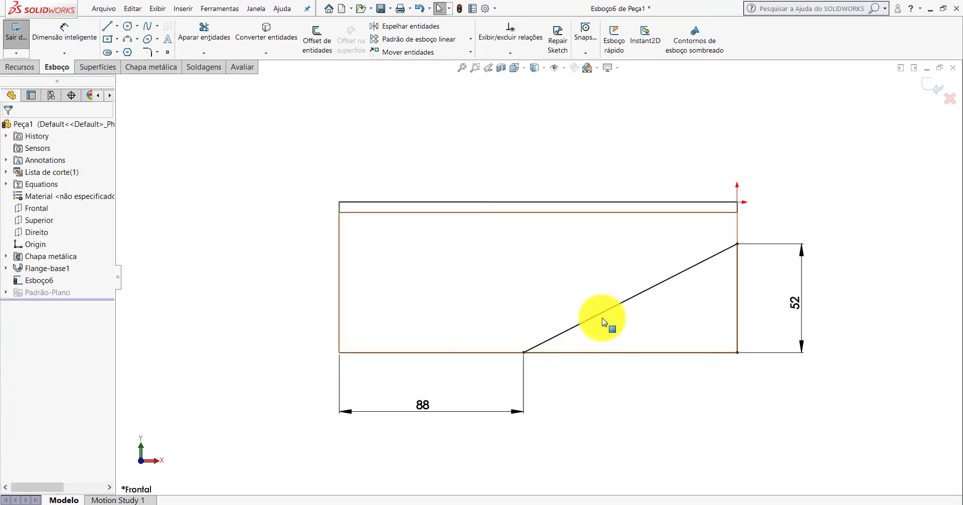
pyautogui.click(19, 67)
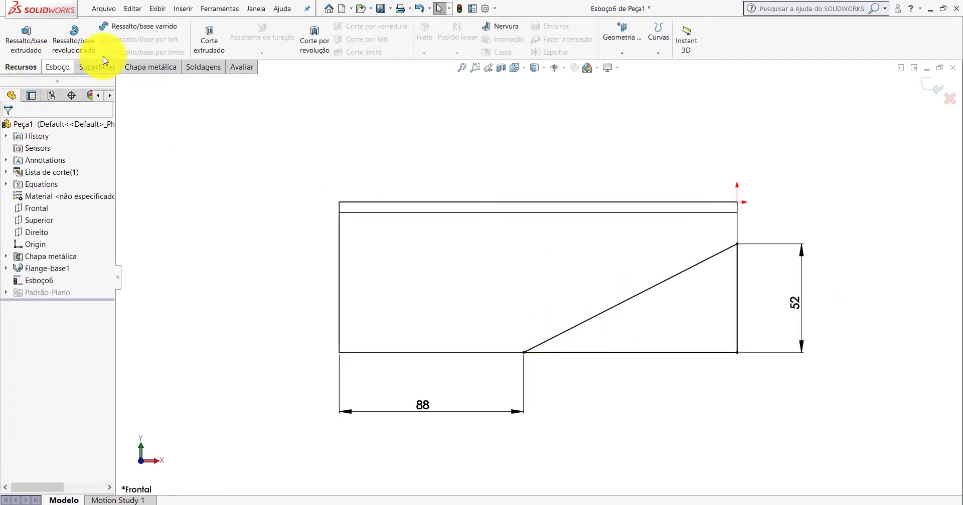
pyautogui.click(218, 48)
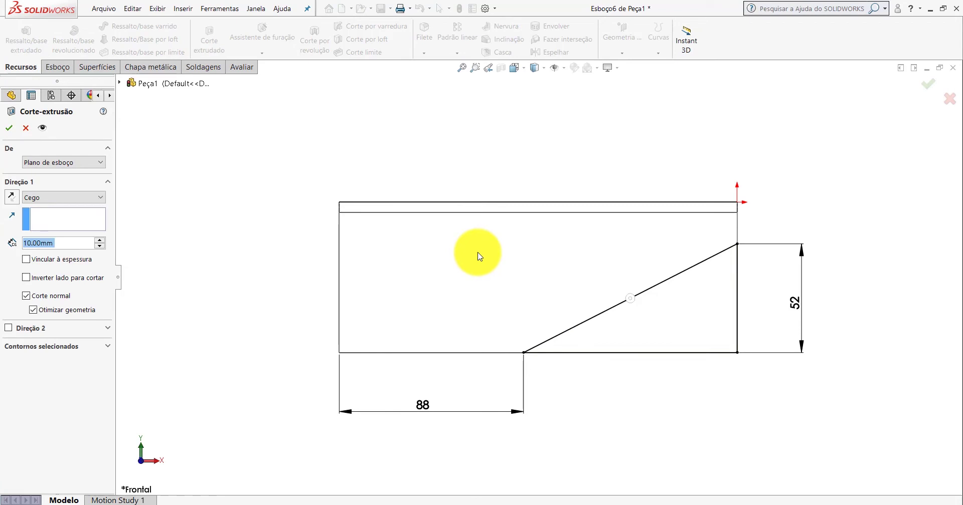
pyautogui.press('Escape')
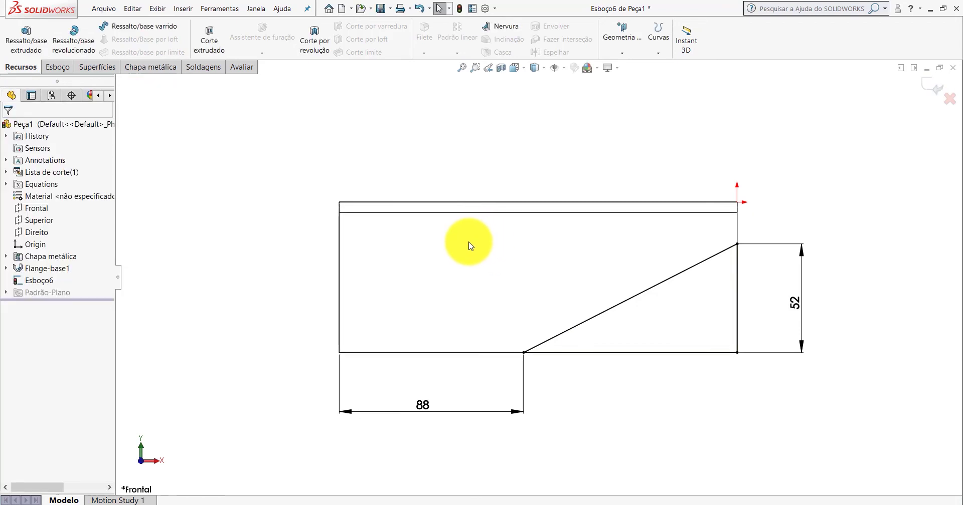
# Draw a small circle near the upper-left of Esboço6 and bring up the PP-TG(027)1700_2 reference
pyautogui.click(65, 69)
pyautogui.click(127, 26)
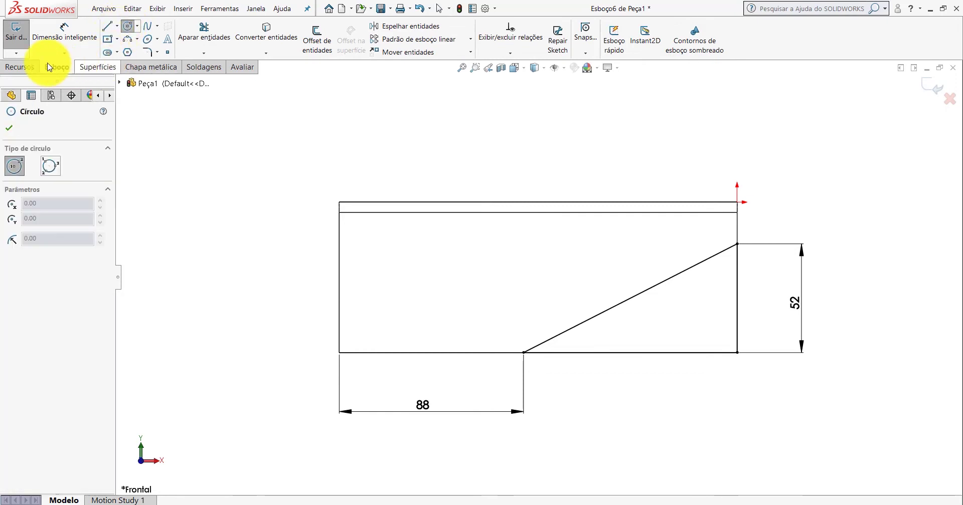
pyautogui.scroll(-3, 341, 231)
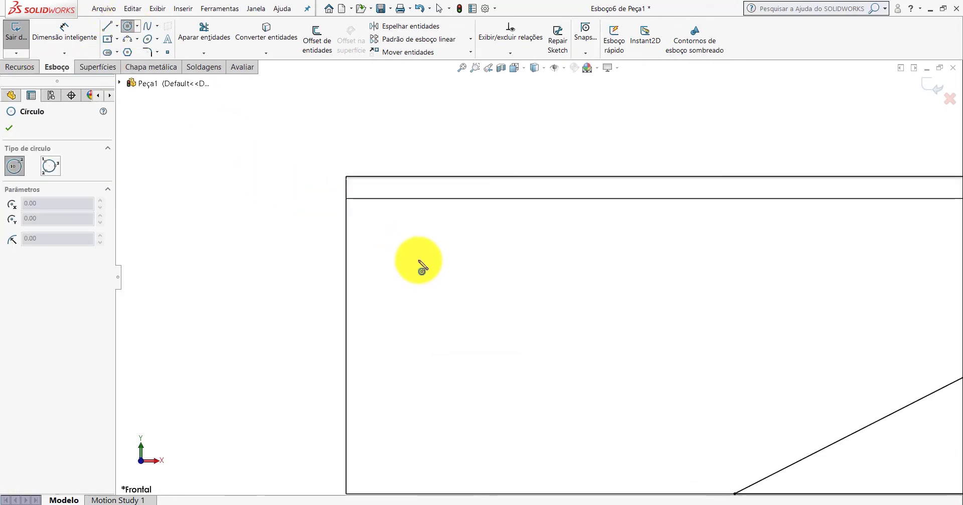
pyautogui.click(419, 260)
pyautogui.click(432, 245)
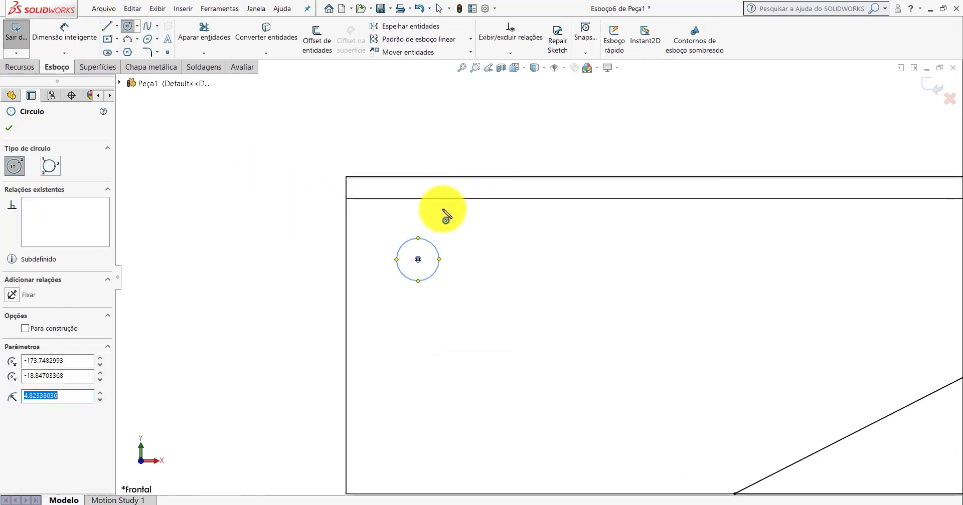
pyautogui.press('Escape')
pyautogui.press('f')
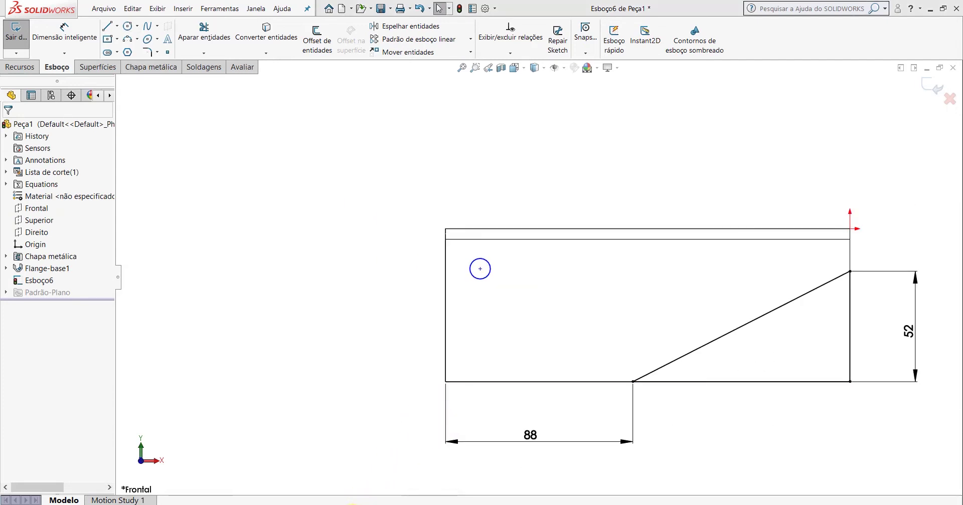
pyautogui.click(346, 466)
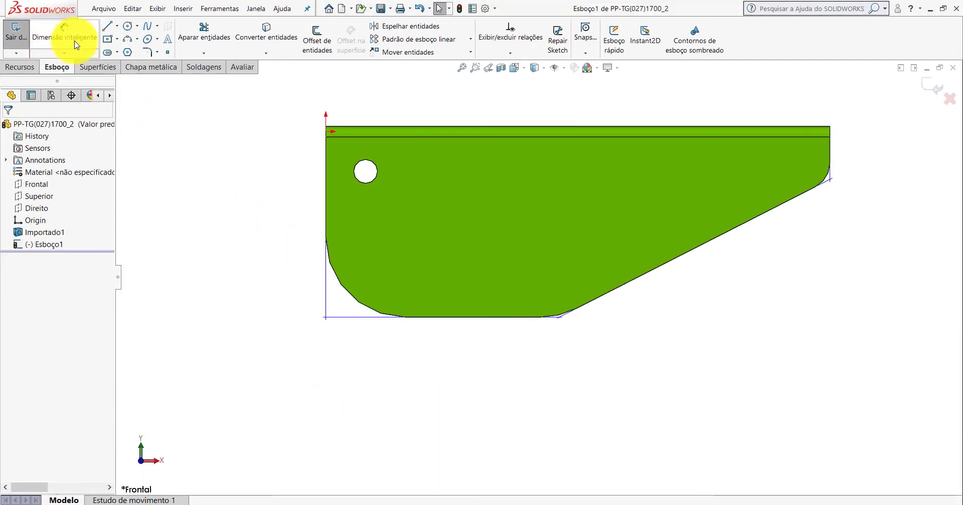
# Measure the reference hole's 9 mm diameter and its 17 mm offset from the top edge
pyautogui.click(357, 179)
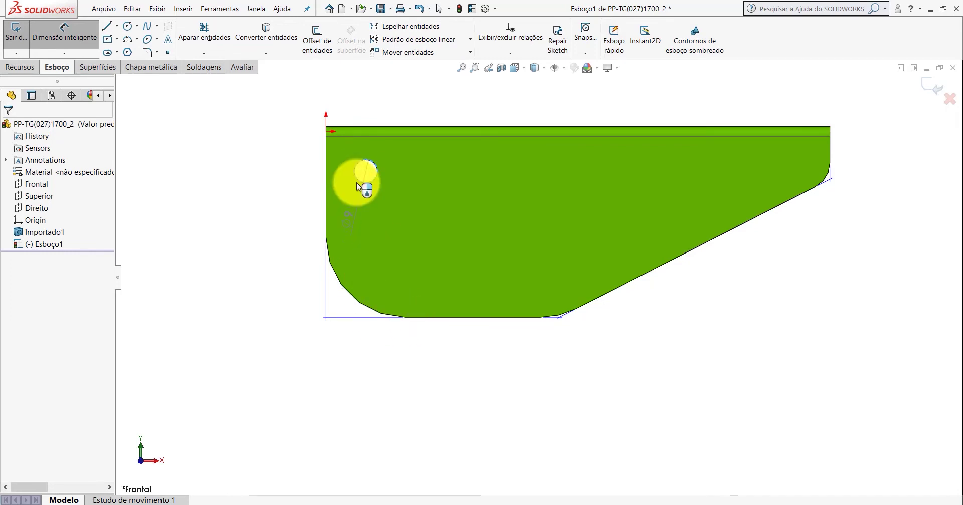
pyautogui.click(365, 137)
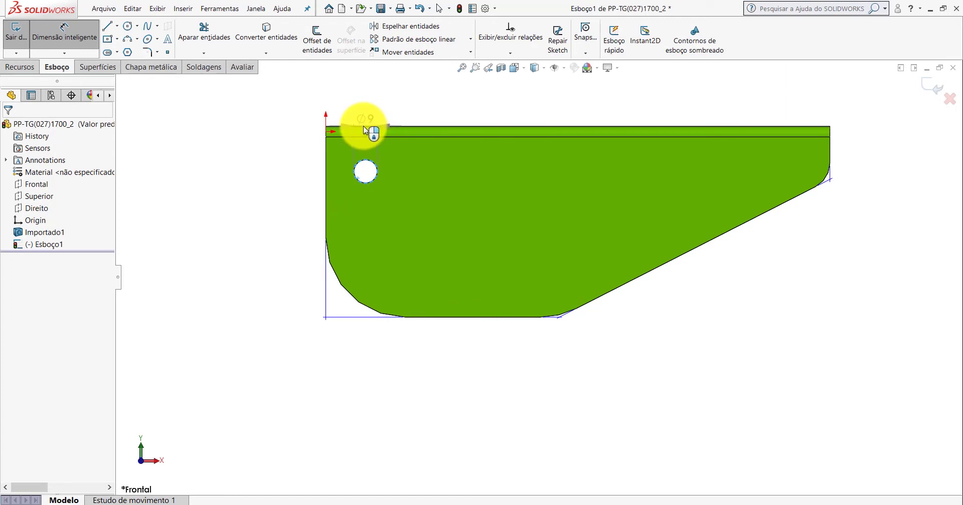
pyautogui.click(327, 130)
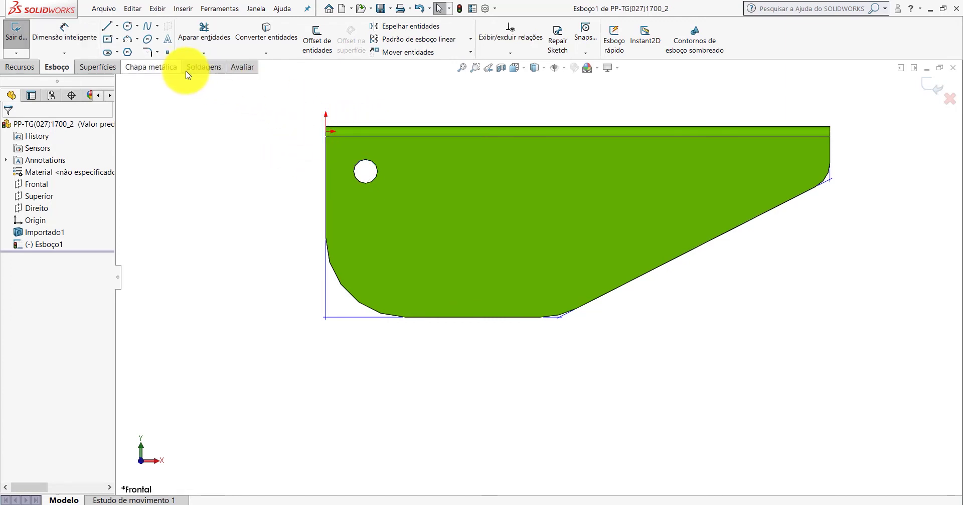
pyautogui.click(235, 66)
pyautogui.click(78, 34)
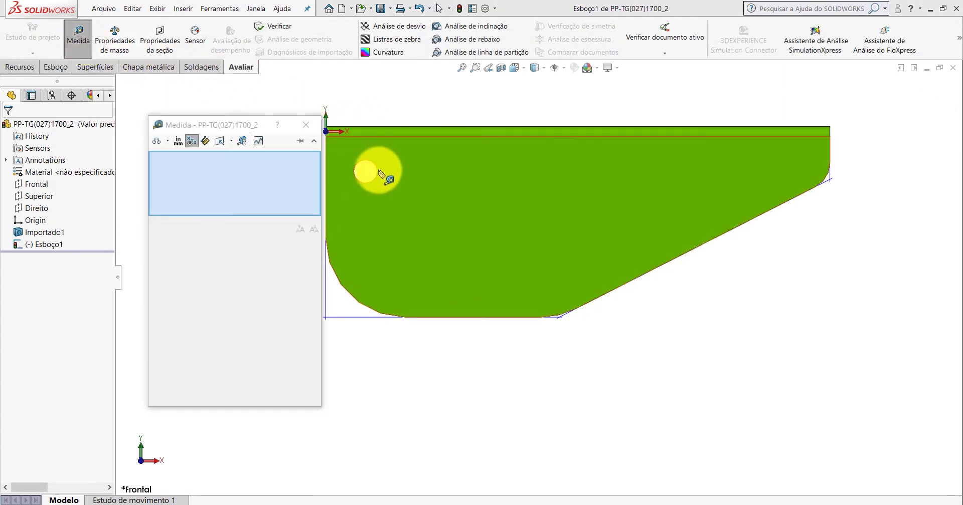
pyautogui.click(362, 164)
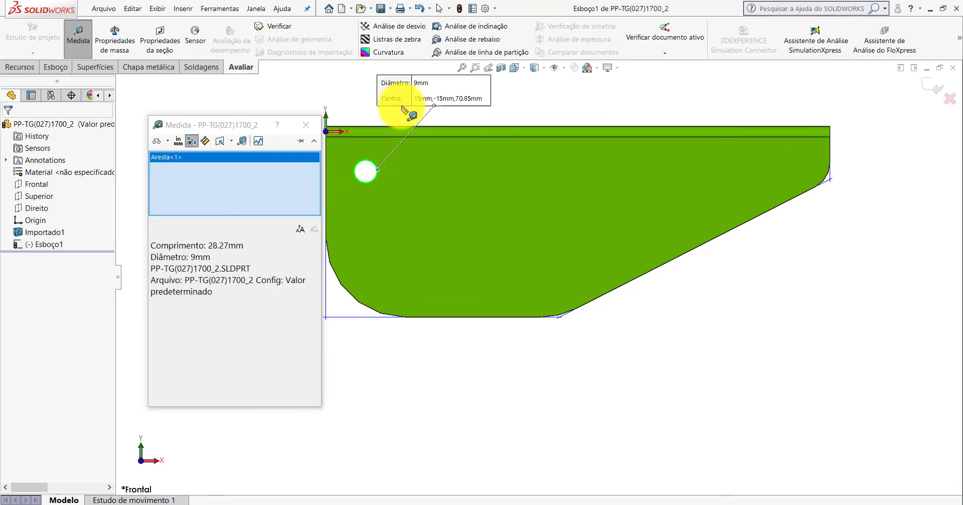
pyautogui.click(386, 126)
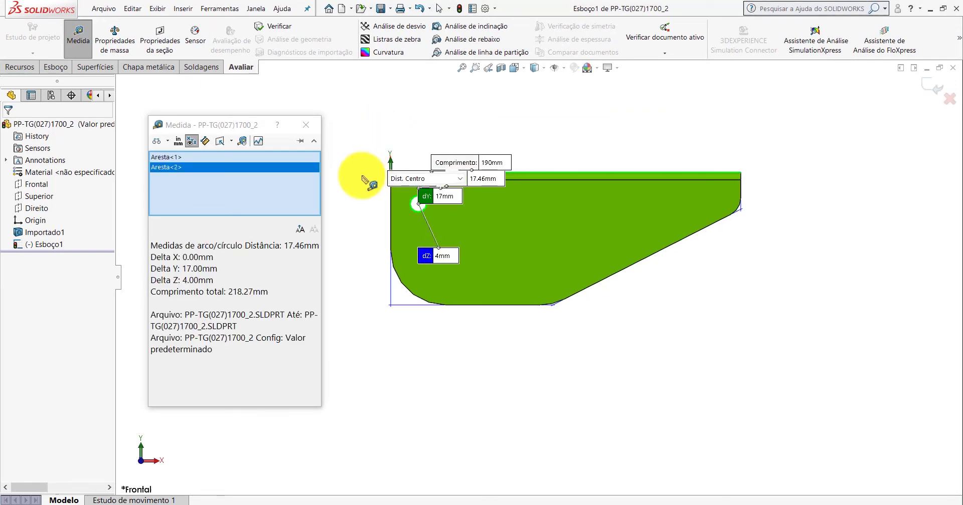
pyautogui.press('Escape')
# Measure the hole's 15 mm offset from the left edge, then return to the bracket sketch
pyautogui.scroll(-3, 381, 200)
pyautogui.click(475, 239)
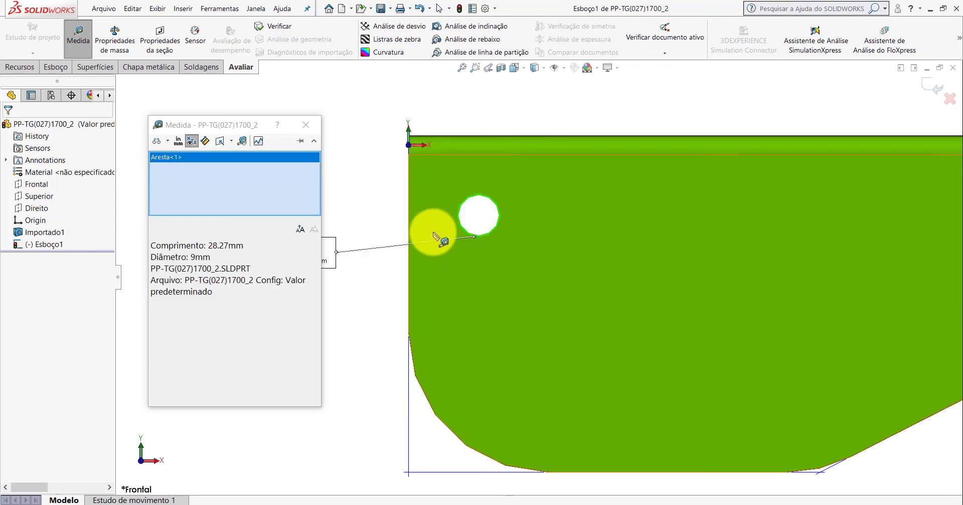
pyautogui.click(408, 226)
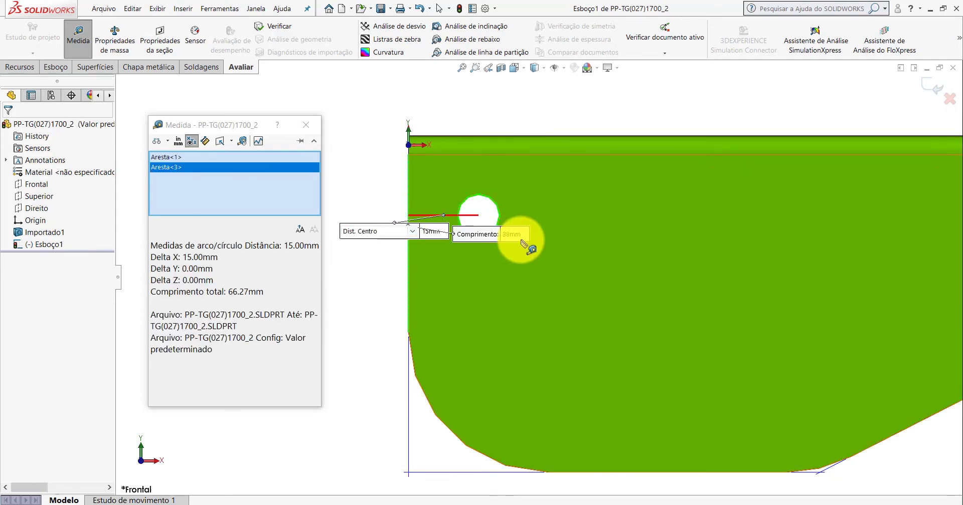
pyautogui.moveTo(524, 235); pyautogui.dragTo(585, 284)
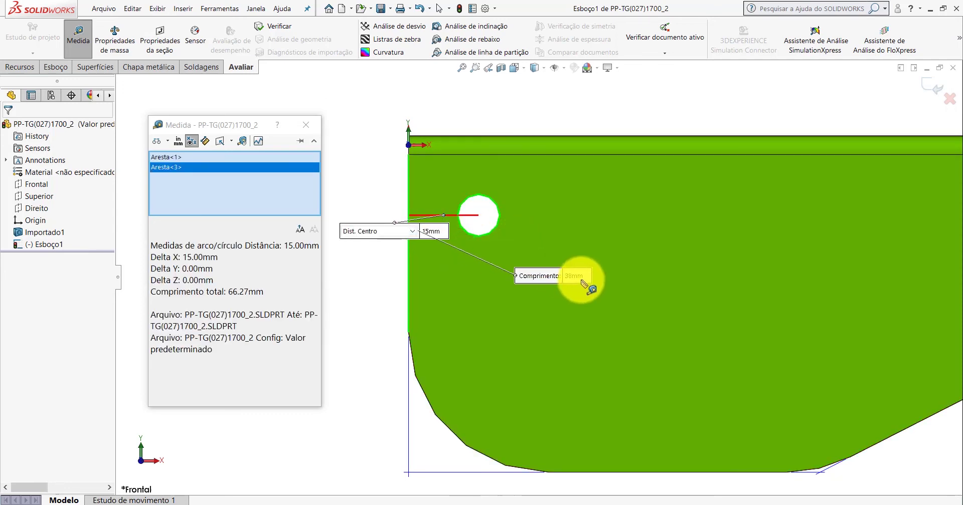
pyautogui.click(476, 116)
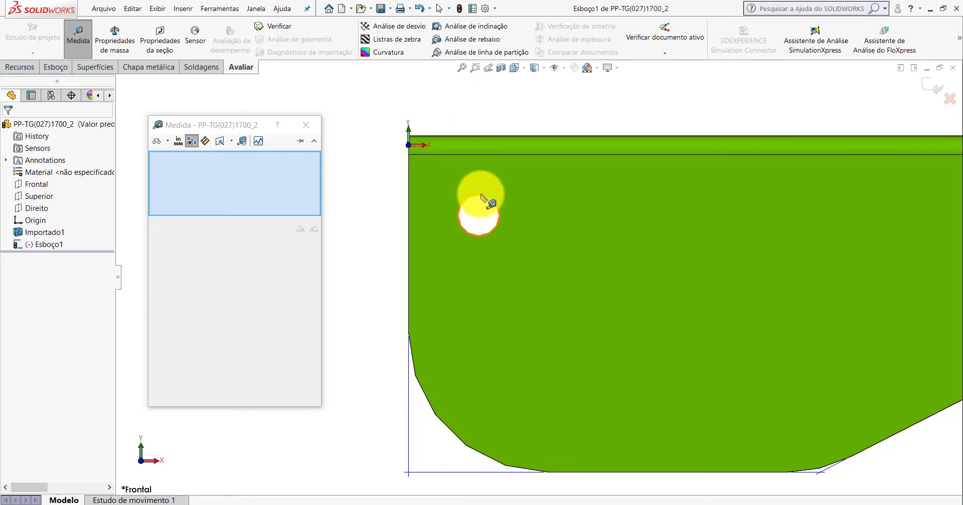
pyautogui.click(481, 197)
pyautogui.press('Escape')
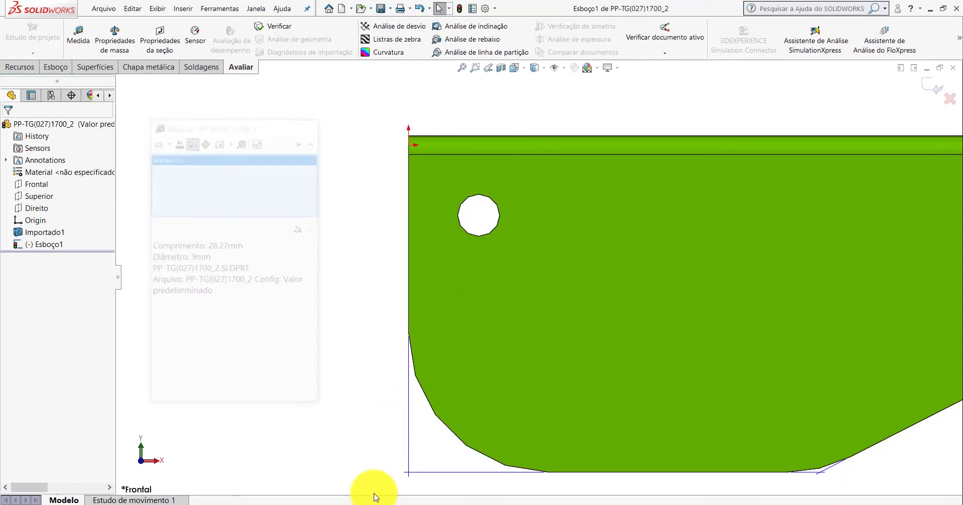
pyautogui.click(449, 484)
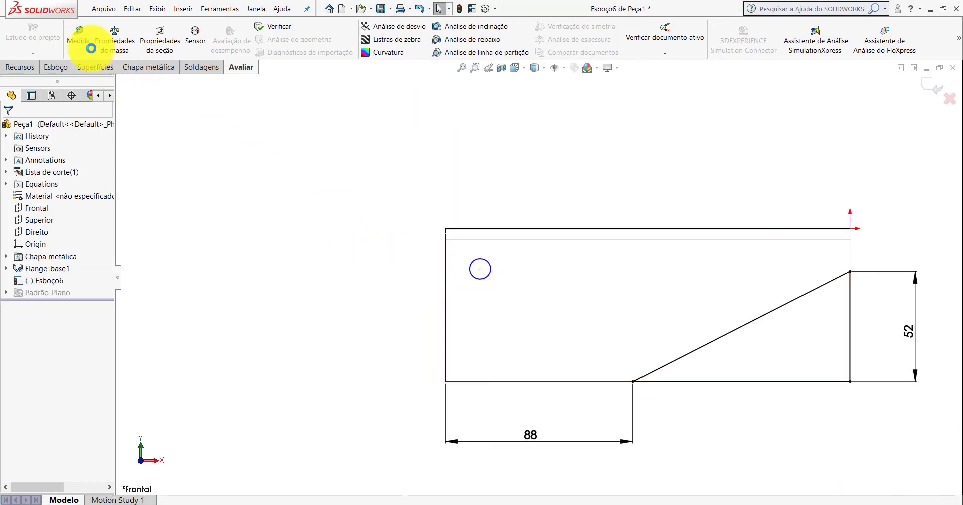
# Place the circle centre 17 mm below the top edge and 15 mm from the left edge
pyautogui.click(62, 68)
pyautogui.scroll(-5, 461, 219)
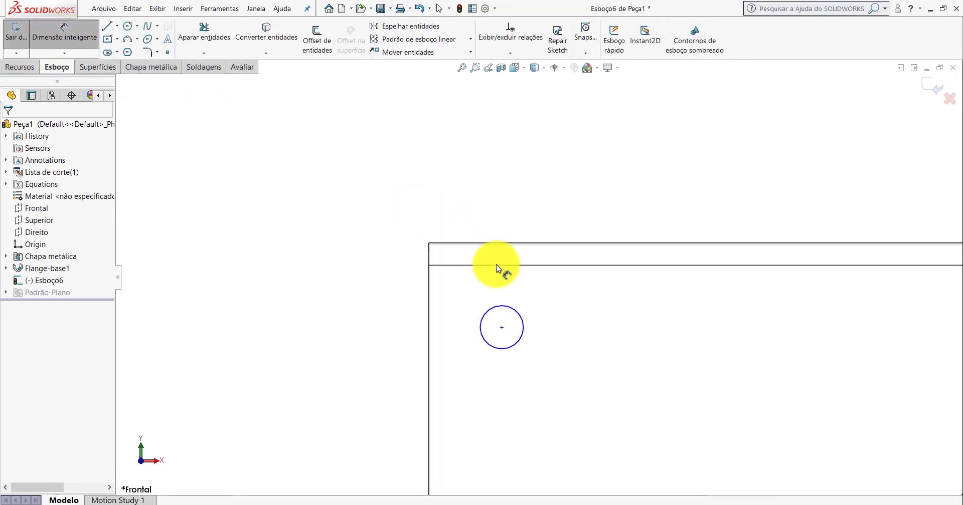
pyautogui.click(508, 305)
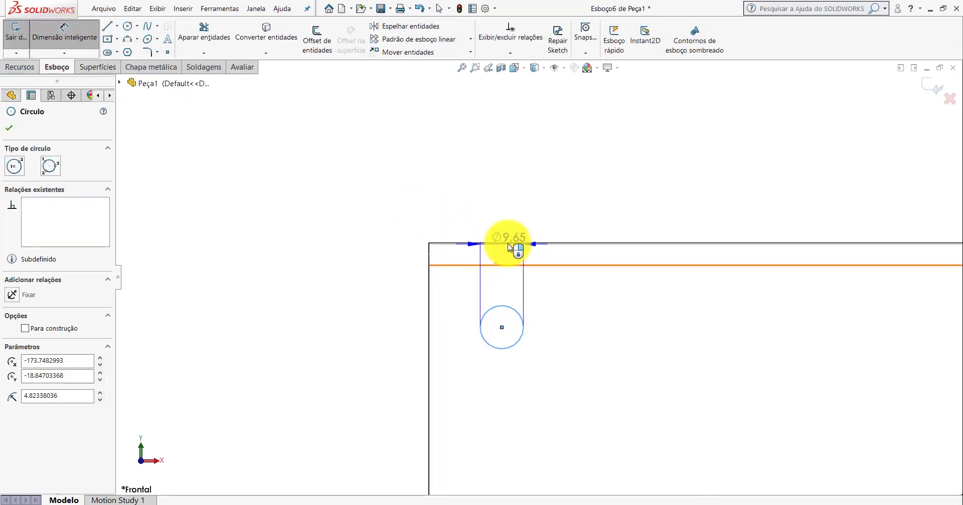
pyautogui.click(509, 243)
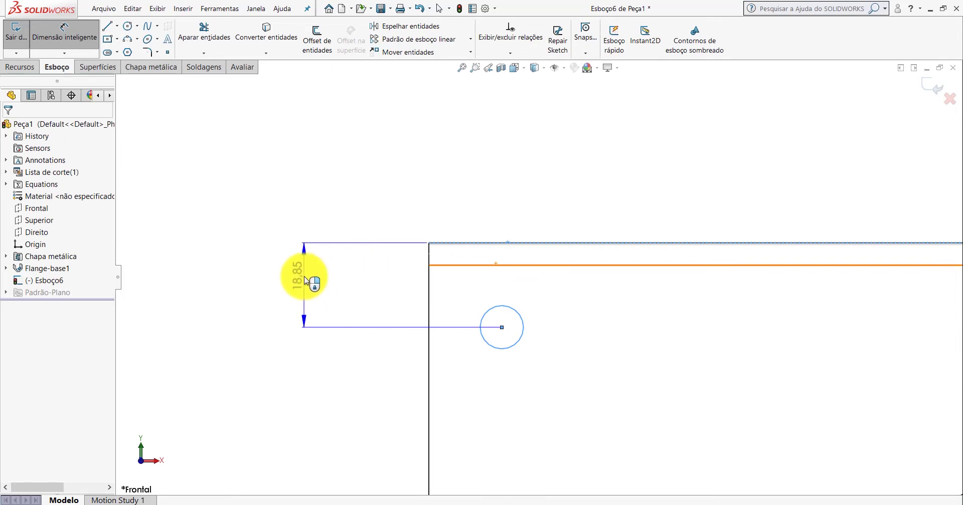
pyautogui.click(307, 279)
pyautogui.write('17')
pyautogui.press('Return')
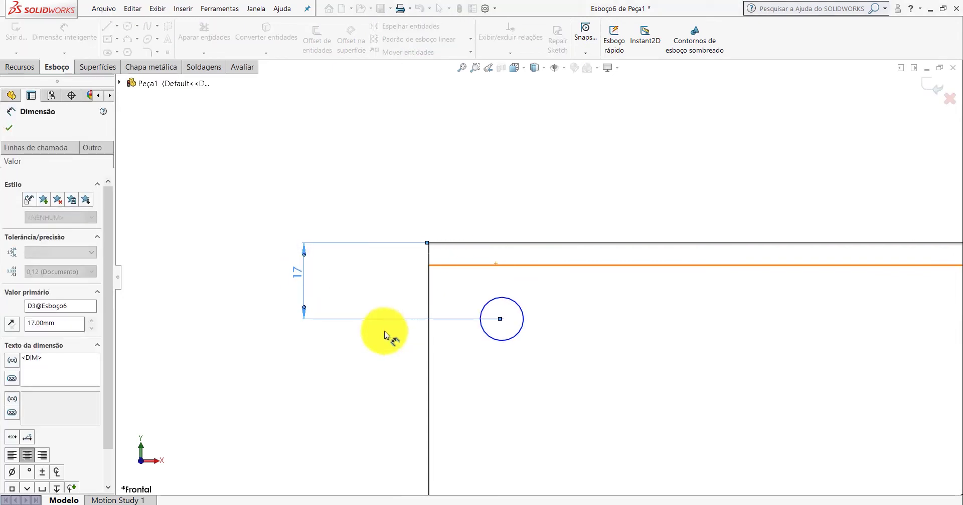
pyautogui.click(495, 342)
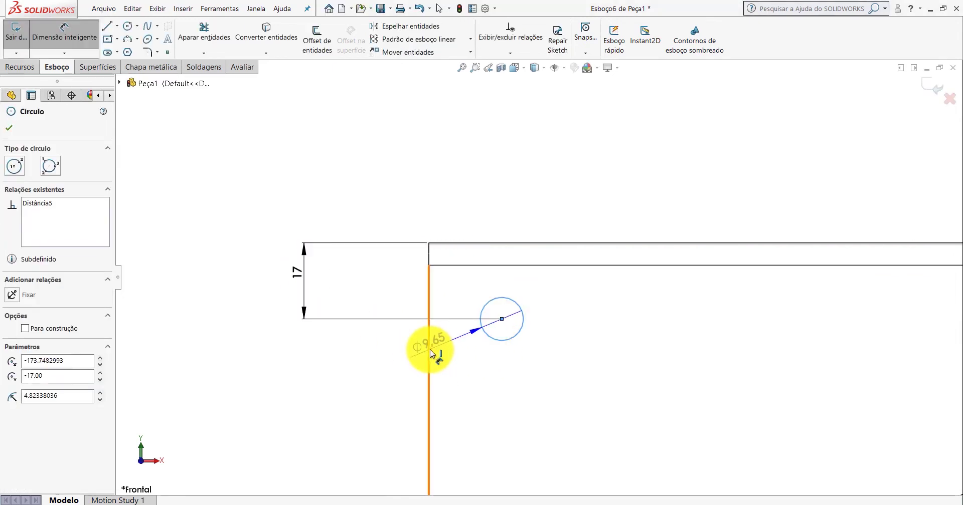
pyautogui.click(429, 348)
pyautogui.click(459, 173)
pyautogui.write('15')
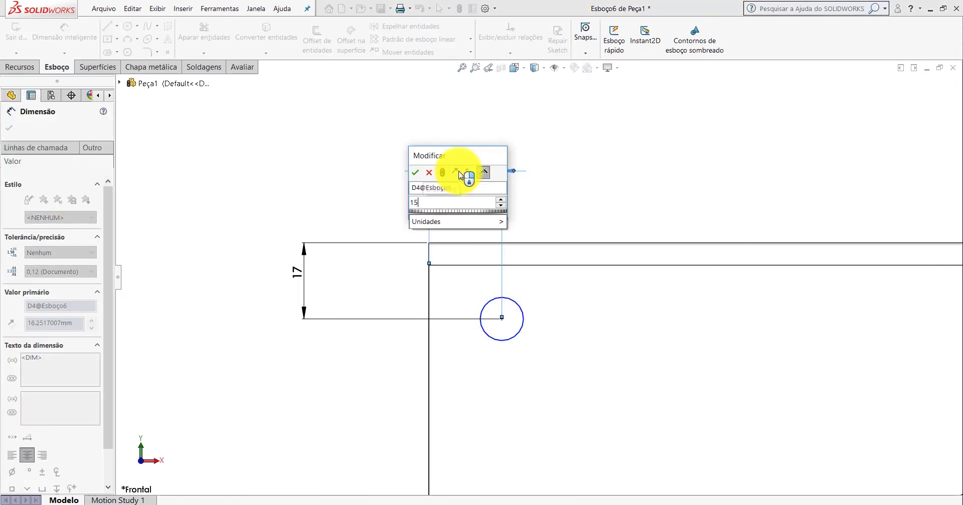
pyautogui.press('Return')
# Set the circle's diameter to 9 mm
pyautogui.click(520, 301)
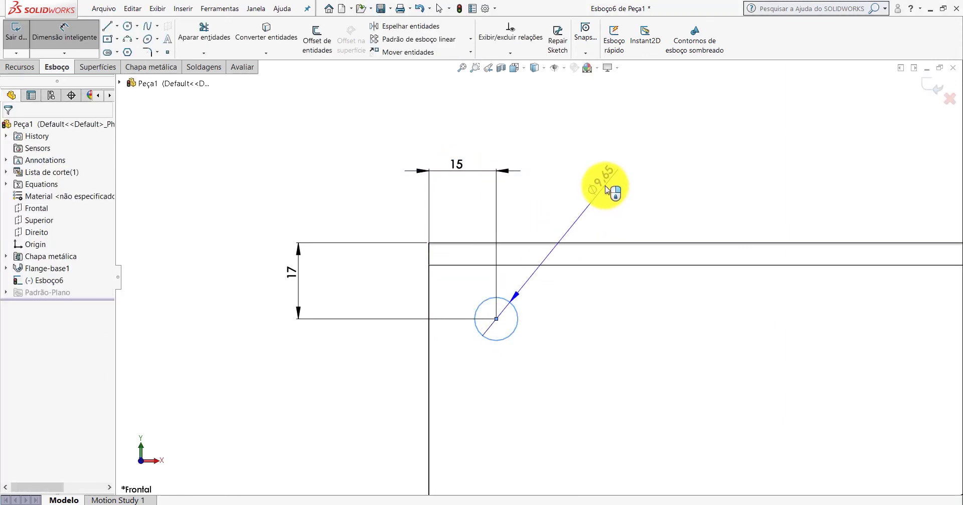
pyautogui.click(608, 189)
pyautogui.write('9')
pyautogui.press('Return')
pyautogui.scroll(2, 589, 236)
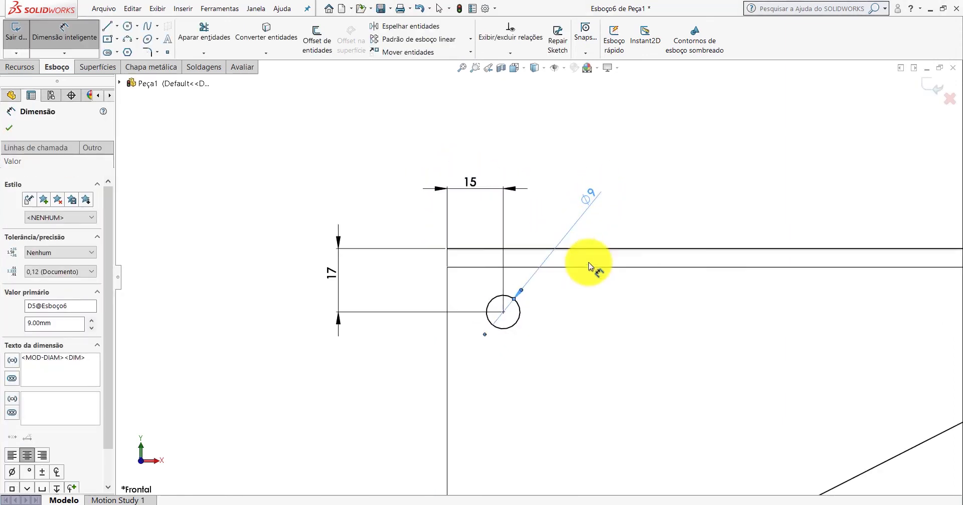
pyautogui.scroll(2, 615, 306)
pyautogui.scroll(-2, 652, 301)
# Create Corte-extrusão1, a through-all cut removing the hole and slanted flange corners, then orbit to inspect
pyautogui.click(19, 66)
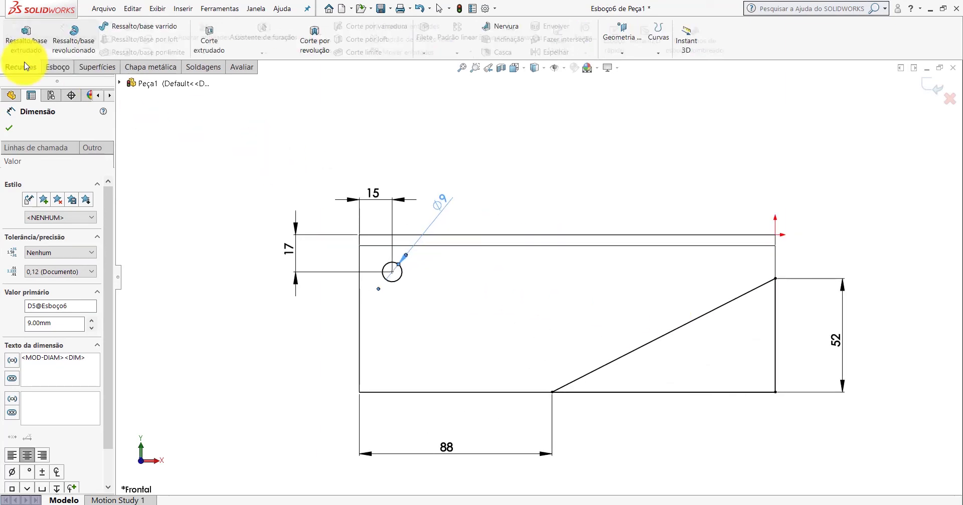
pyautogui.click(209, 38)
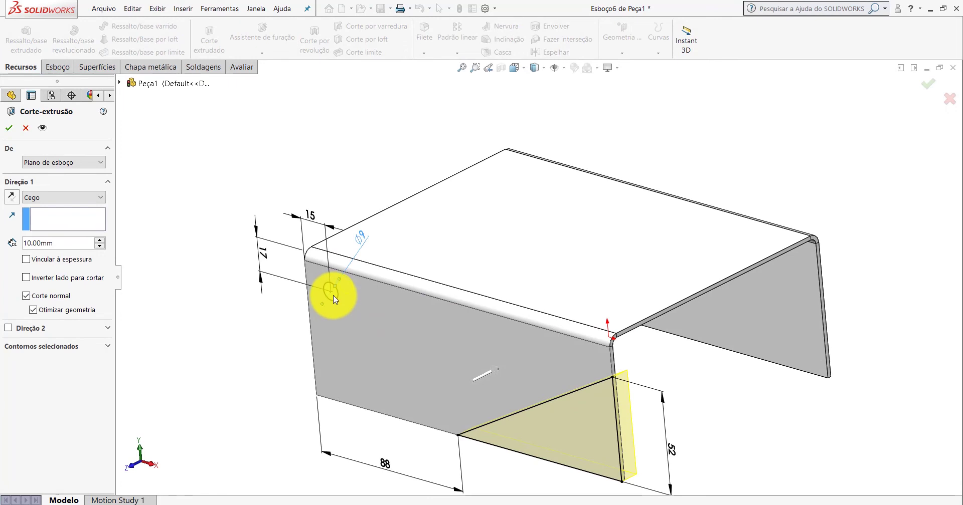
pyautogui.click(334, 297)
pyautogui.click(551, 430)
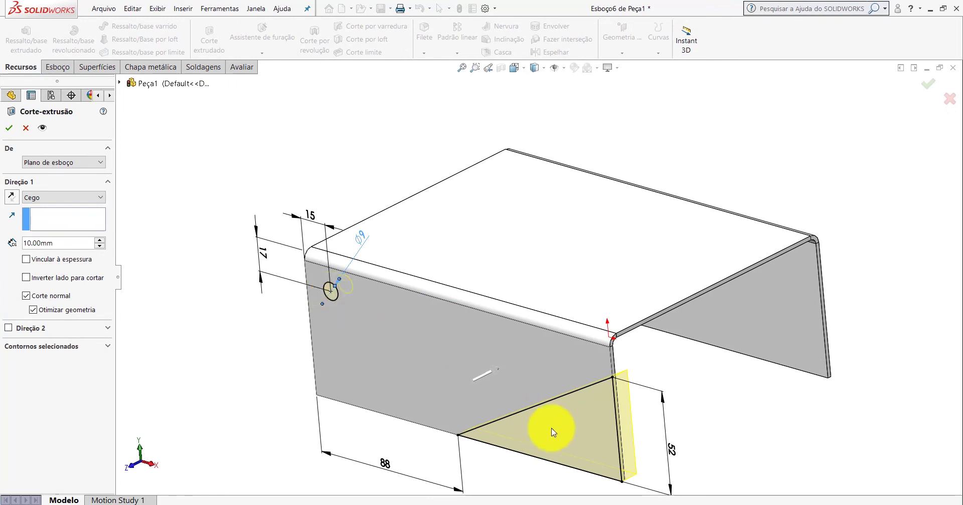
pyautogui.click(56, 198)
pyautogui.click(51, 219)
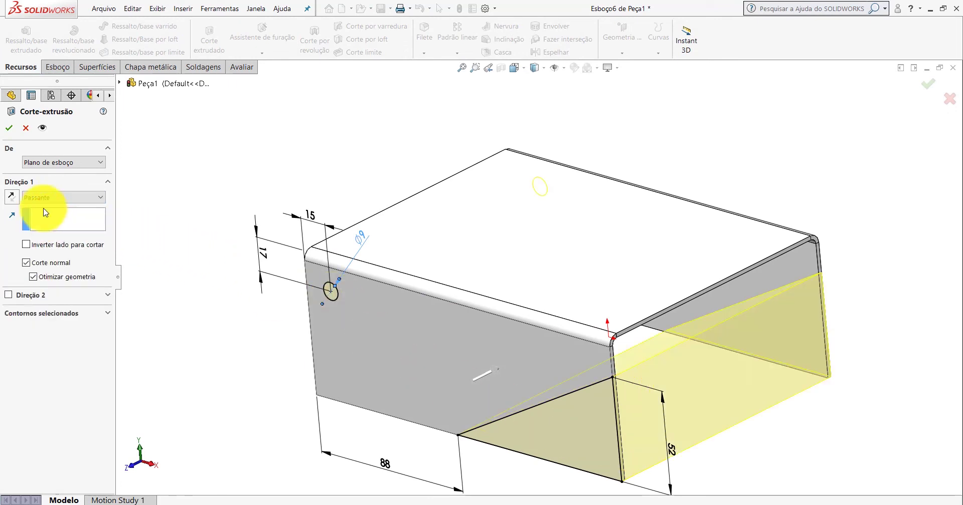
pyautogui.click(8, 129)
pyautogui.moveTo(388, 129)
pyautogui.mouseDown(button='middle')
pyautogui.moveTo(522, 248)
pyautogui.moveTo(522, 289)
pyautogui.mouseUp(button='middle')
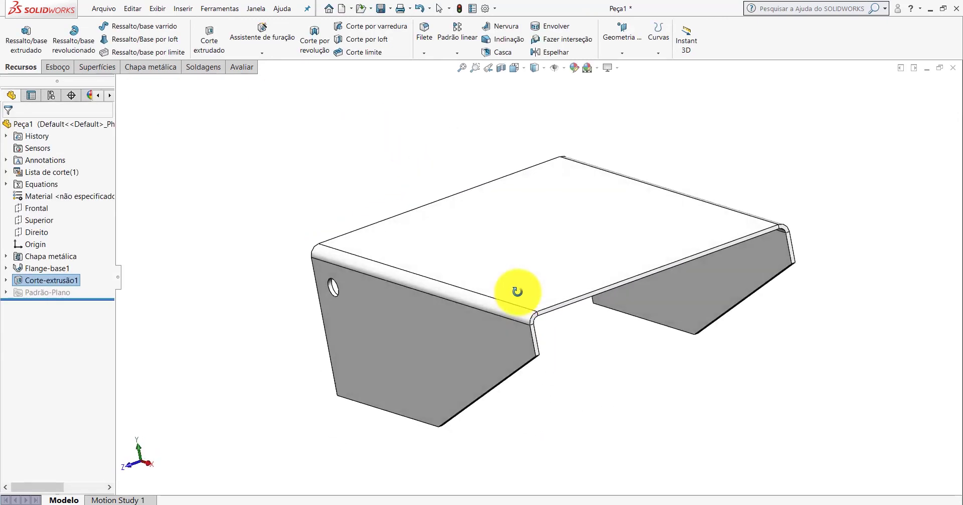
pyautogui.scroll(3, 523, 288)
# Orbit the reference part into 3D and exit its sketch, discarding changes
pyautogui.click(359, 469)
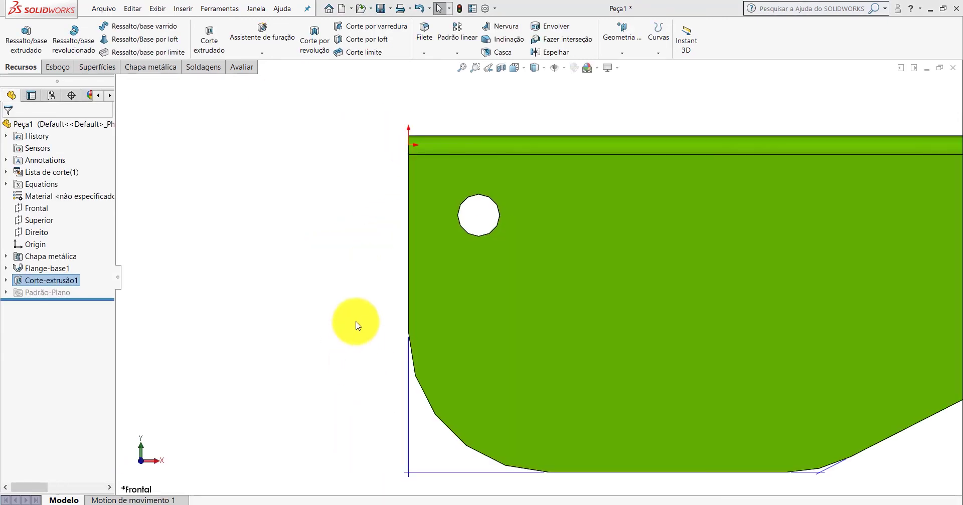
pyautogui.scroll(3, 604, 258)
pyautogui.moveTo(604, 258); pyautogui.dragTo(798, 150, button='middle')
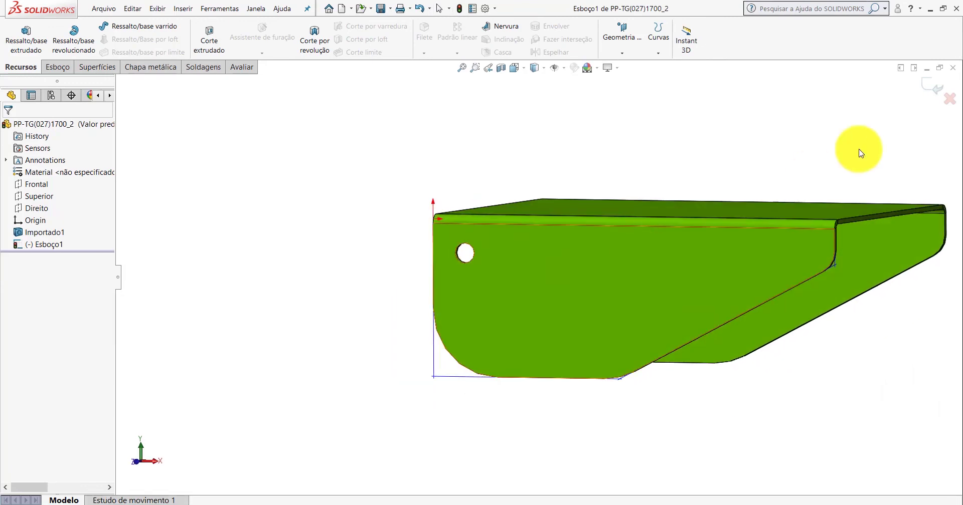
pyautogui.click(949, 99)
pyautogui.click(502, 275)
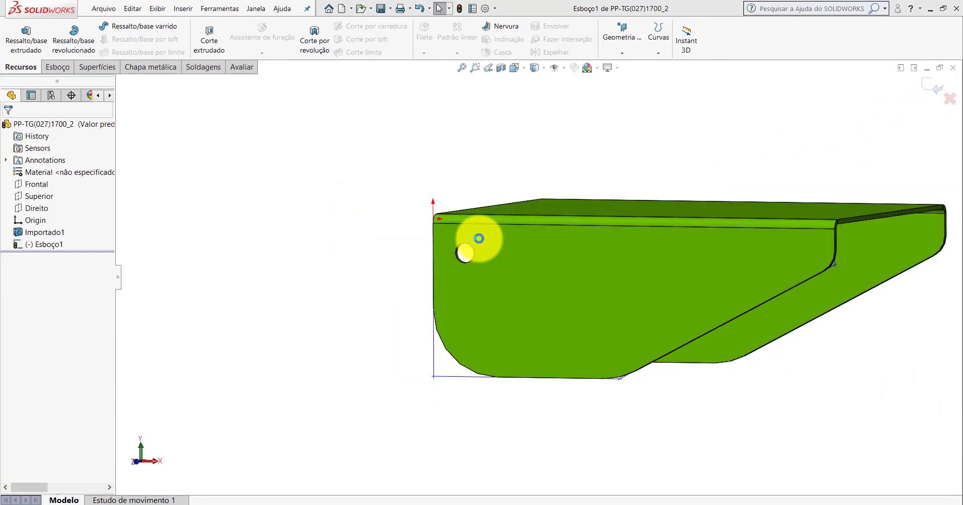
# Measure the reference part's edge near the bend
pyautogui.click(241, 67)
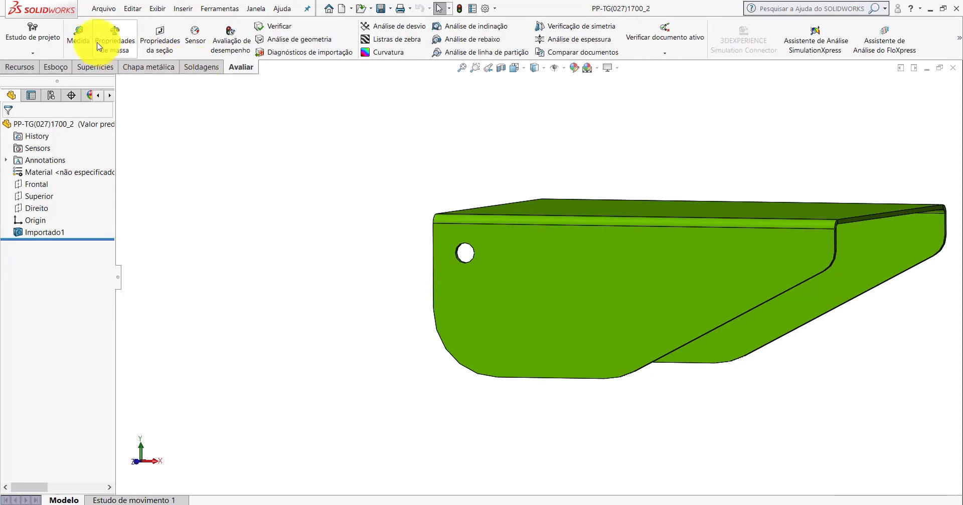
pyautogui.click(78, 37)
pyautogui.scroll(-3, 822, 281)
pyautogui.scroll(-2, 819, 278)
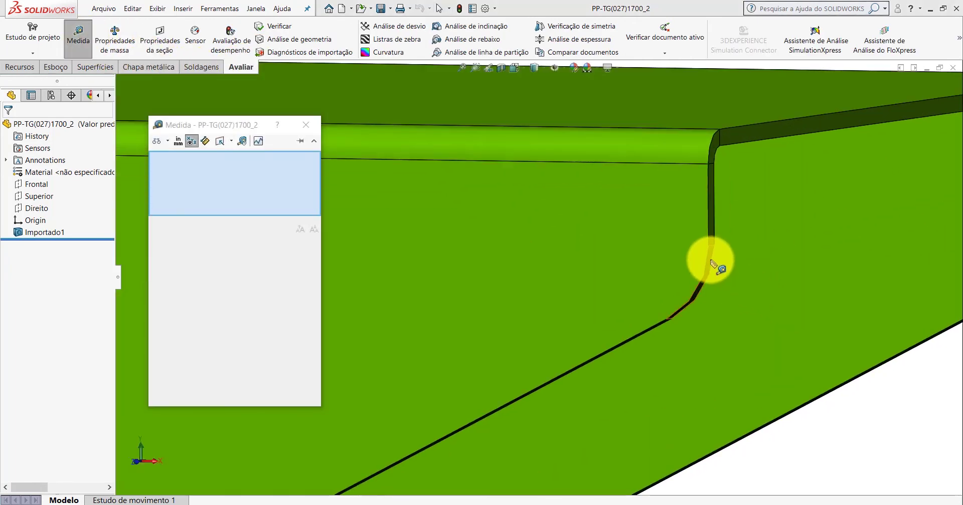
pyautogui.click(711, 261)
pyautogui.scroll(2, 707, 262)
pyautogui.scroll(4, 616, 279)
pyautogui.scroll(4, 612, 344)
pyautogui.click(551, 348)
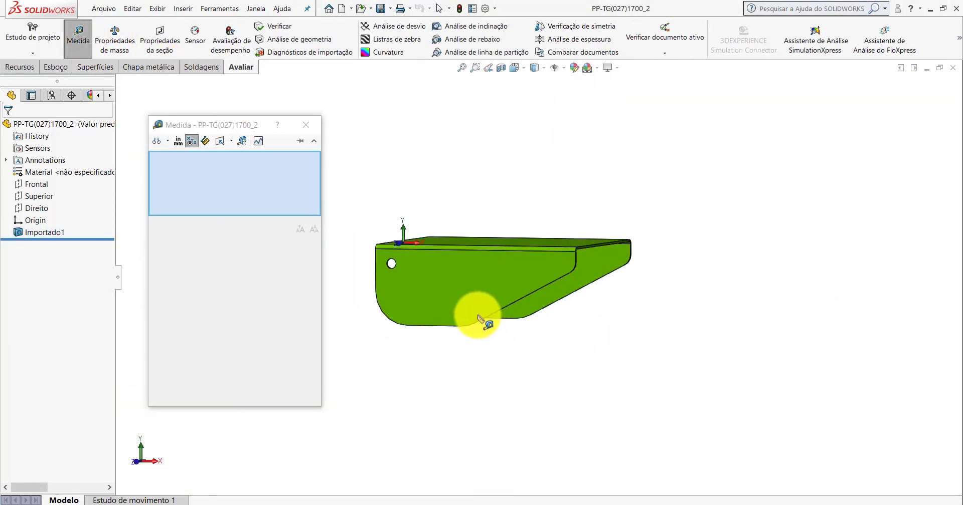
pyautogui.scroll(-5, 480, 318)
pyautogui.moveTo(473, 200); pyautogui.dragTo(497, 168, button='middle')
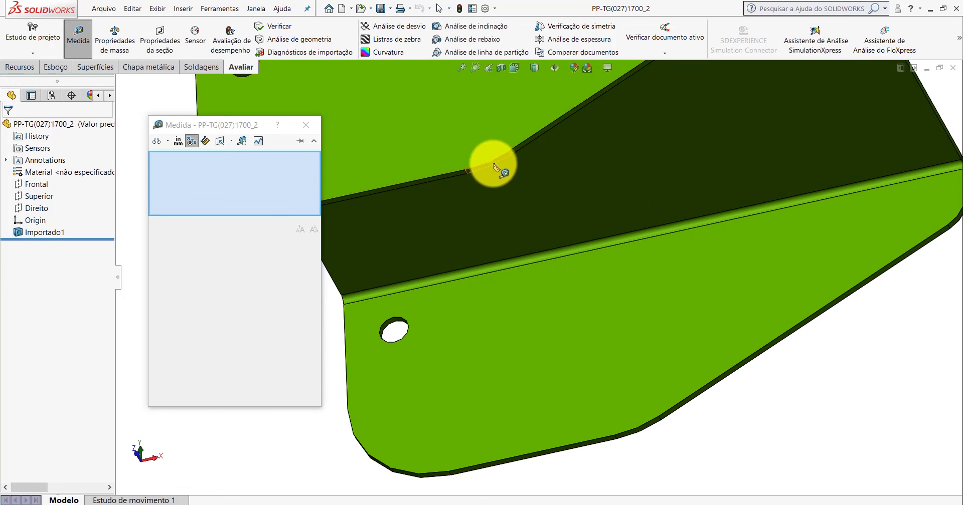
# Confirm the reference's lower corner arc has a 30 mm radius, then return to Peça1
pyautogui.click(494, 167)
pyautogui.scroll(4, 496, 182)
pyautogui.scroll(1, 580, 350)
pyautogui.click(580, 350)
pyautogui.scroll(-5, 477, 266)
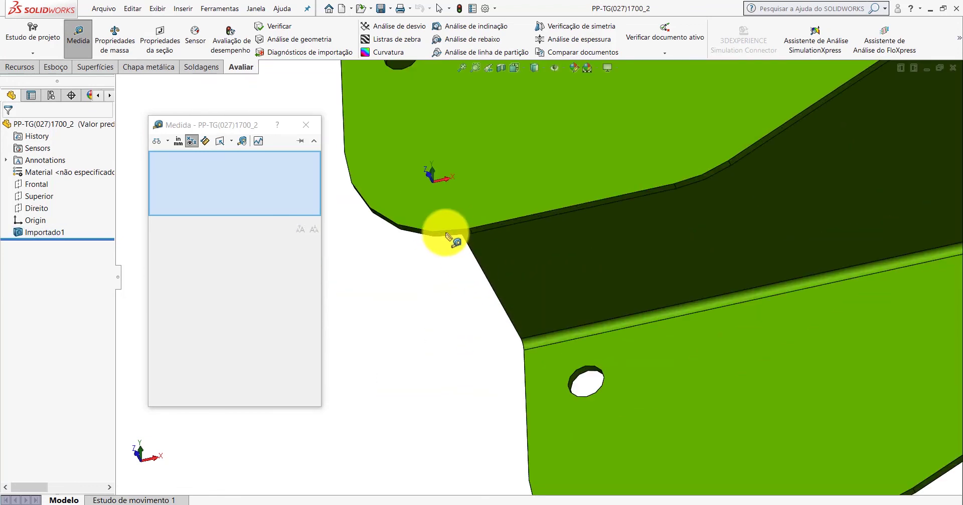
pyautogui.scroll(-3, 438, 244)
pyautogui.click(414, 254)
pyautogui.scroll(1, 612, 268)
pyautogui.scroll(2, 614, 272)
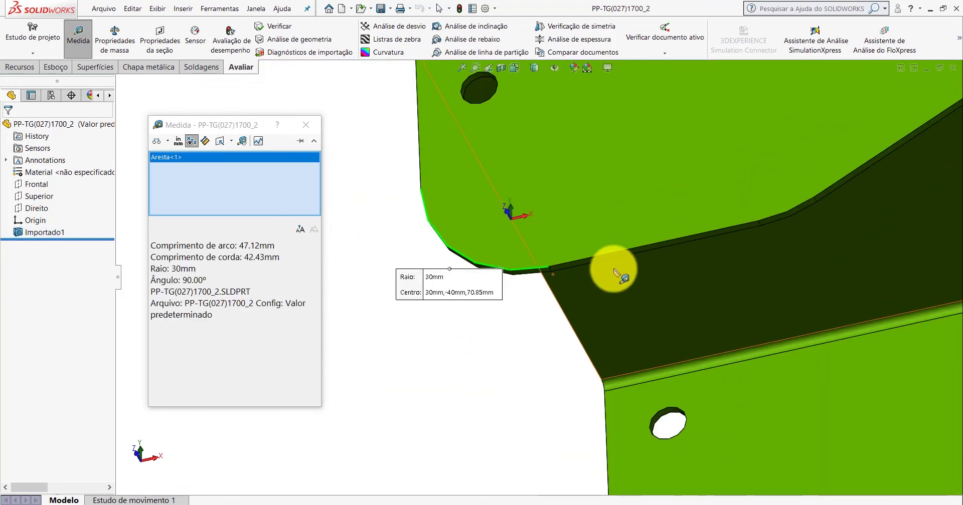
pyautogui.scroll(2, 617, 268)
pyautogui.press('Escape')
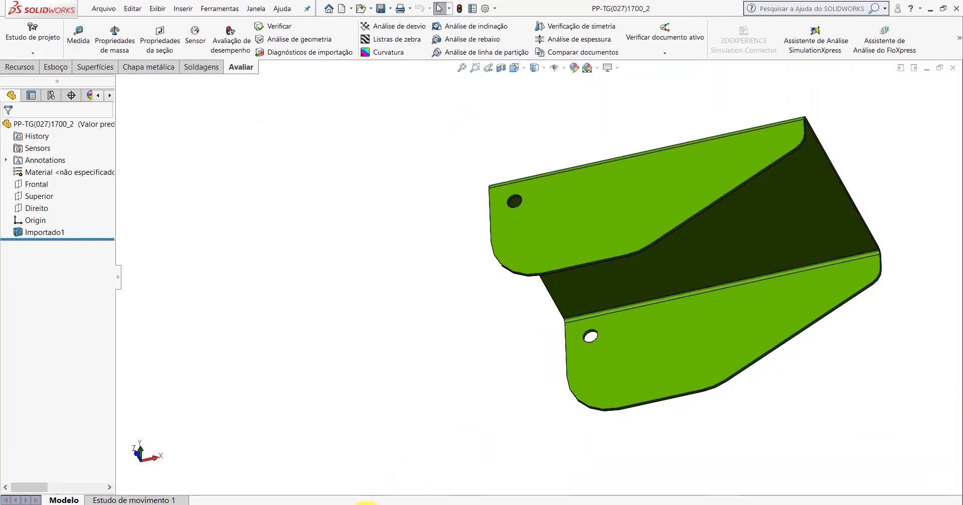
pyautogui.click(472, 456)
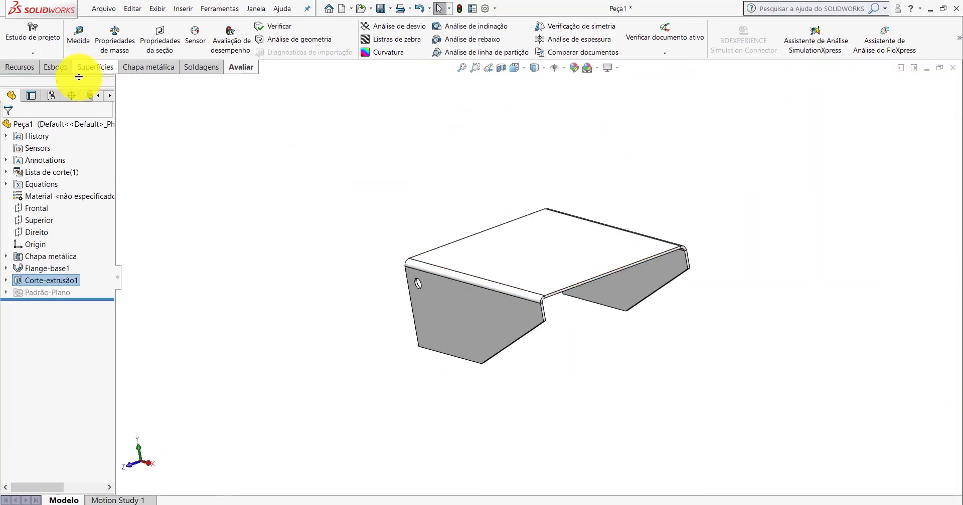
# Fillet the two vertical bend-corner edges at the angled cut with a 10 mm radius
pyautogui.click(24, 69)
pyautogui.click(428, 40)
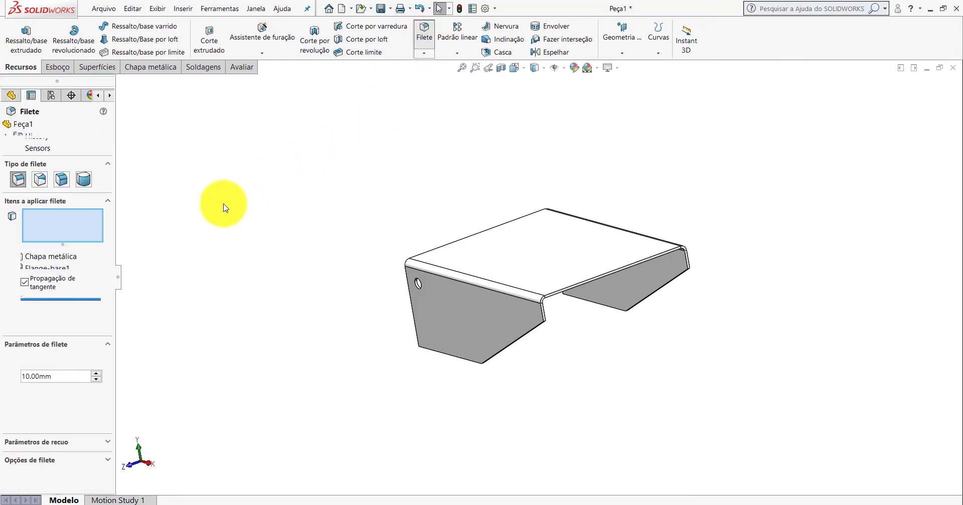
pyautogui.scroll(-3, 552, 323)
pyautogui.scroll(-2, 552, 323)
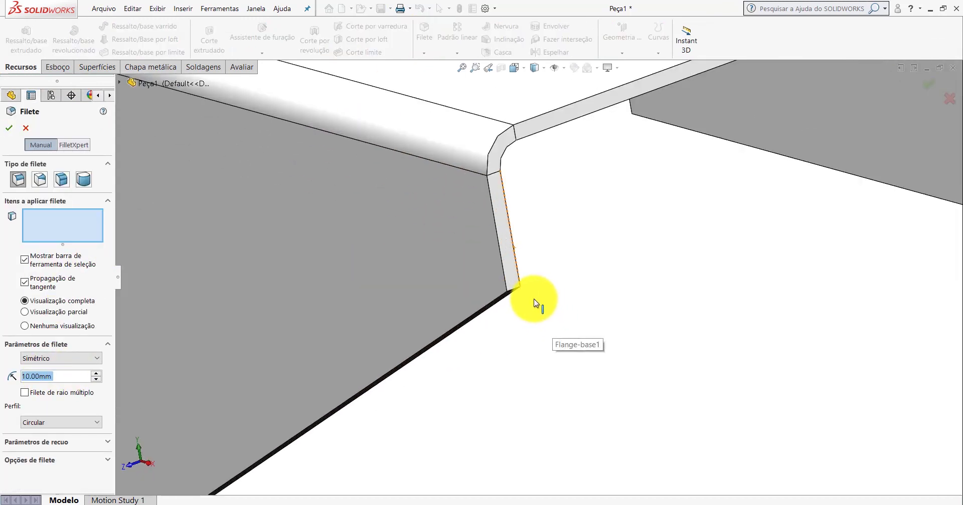
pyautogui.scroll(-2, 534, 299)
pyautogui.click(495, 272)
pyautogui.scroll(1, 647, 248)
pyautogui.scroll(3, 648, 248)
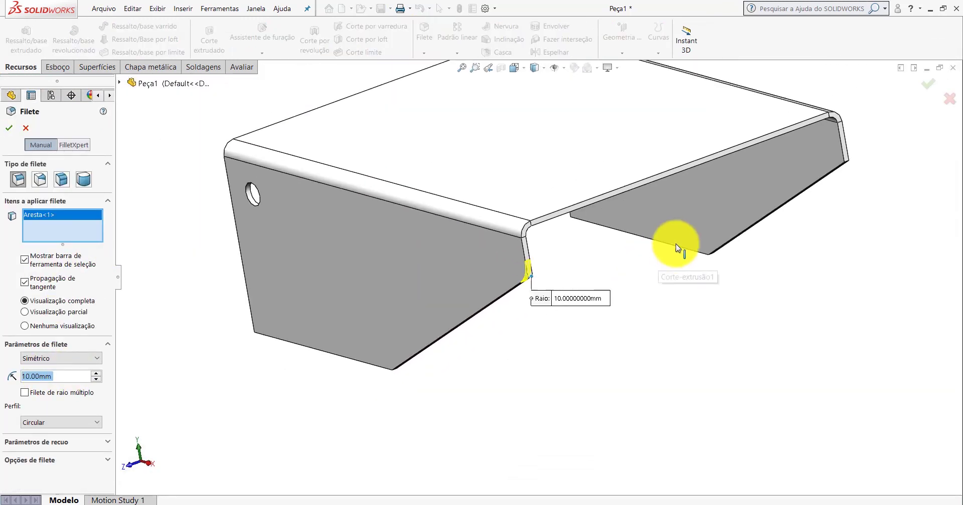
pyautogui.scroll(-2, 720, 205)
pyautogui.scroll(-2, 721, 205)
pyautogui.scroll(-1, 727, 203)
pyautogui.click(727, 203)
pyautogui.scroll(2, 652, 226)
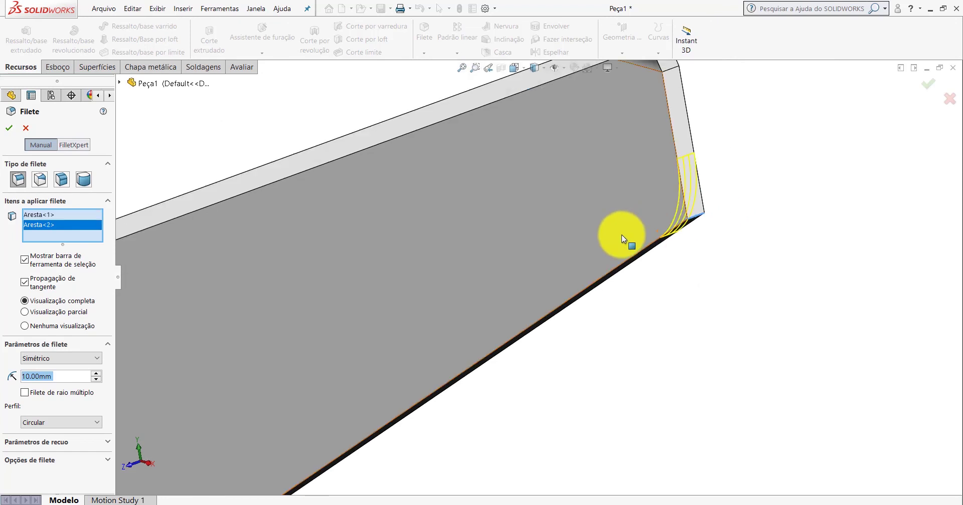
pyautogui.scroll(3, 502, 256)
pyautogui.scroll(2, 390, 278)
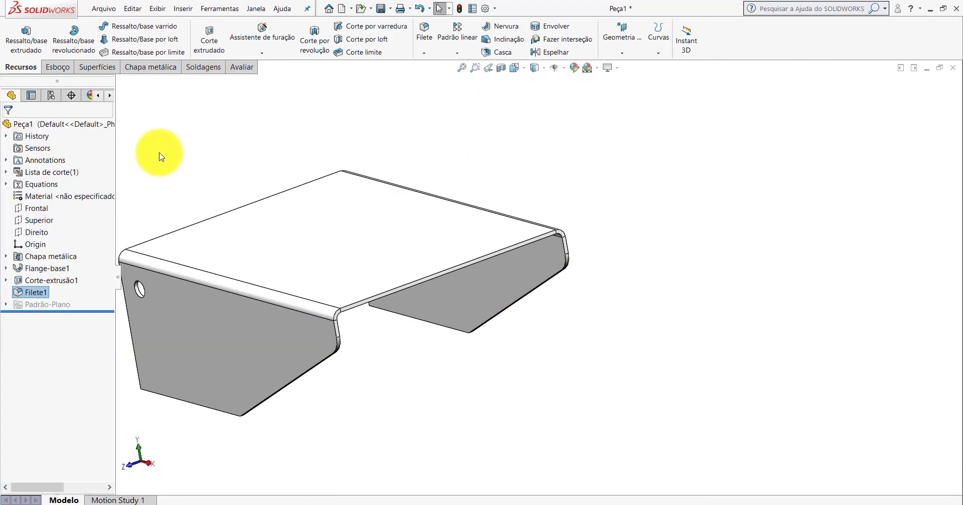
# Start a new fillet with a 30 mm radius
pyautogui.click(425, 35)
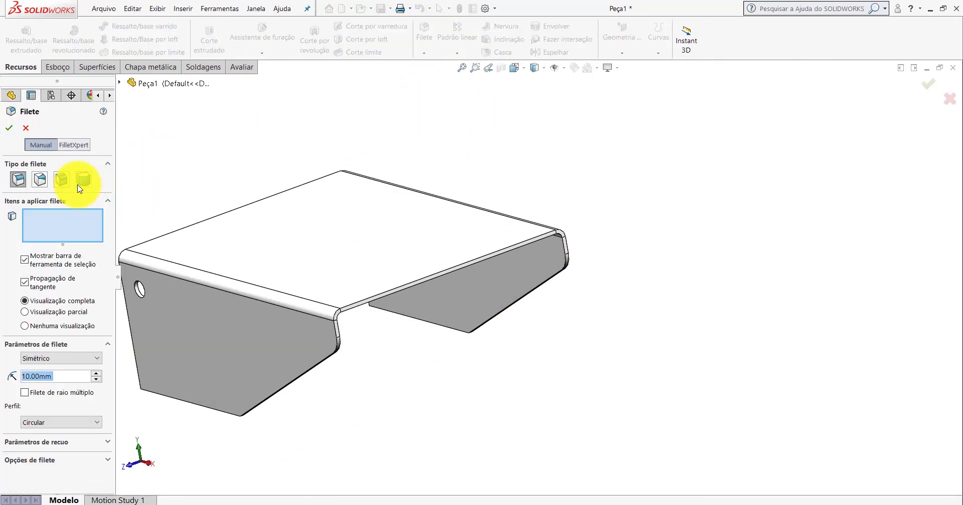
pyautogui.scroll(3, 365, 279)
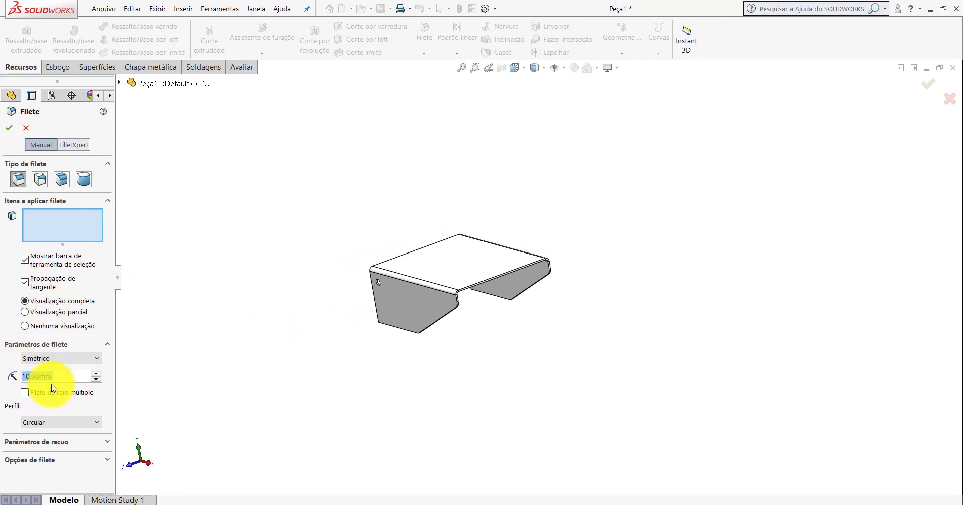
pyautogui.write('30')
pyautogui.scroll(-3, 454, 306)
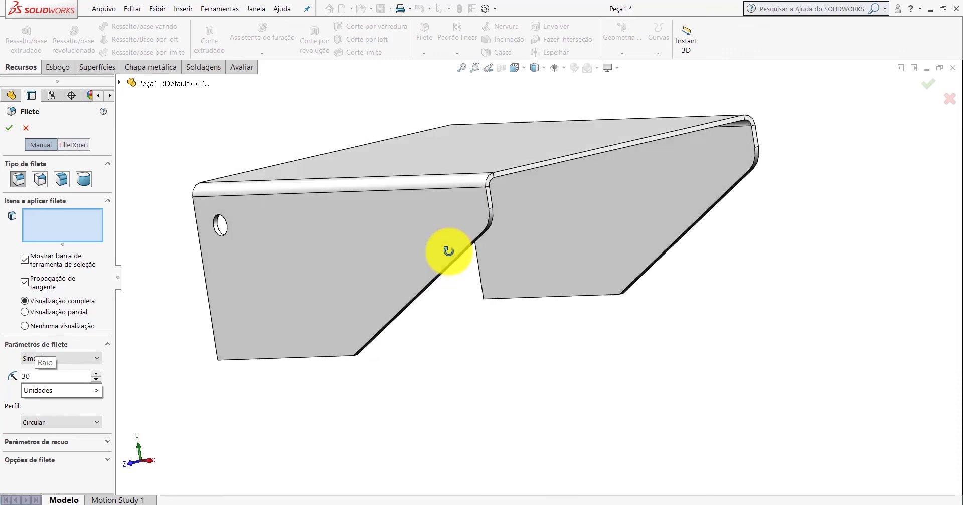
pyautogui.scroll(-3, 445, 252)
pyautogui.scroll(-3, 410, 292)
pyautogui.scroll(-3, 458, 293)
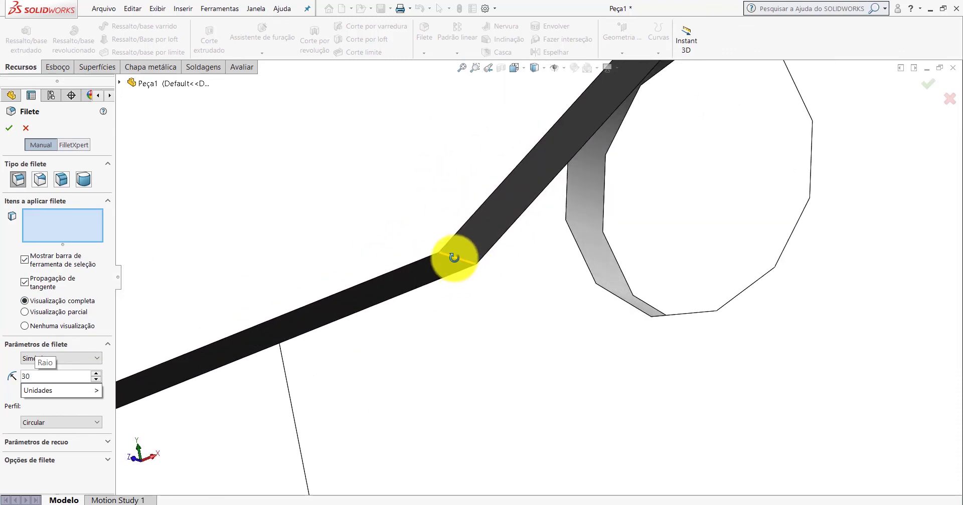
# Select the first two lower flange corner edges for the fillet
pyautogui.click(453, 257)
pyautogui.scroll(3, 581, 290)
pyautogui.scroll(3, 592, 312)
pyautogui.scroll(3, 609, 326)
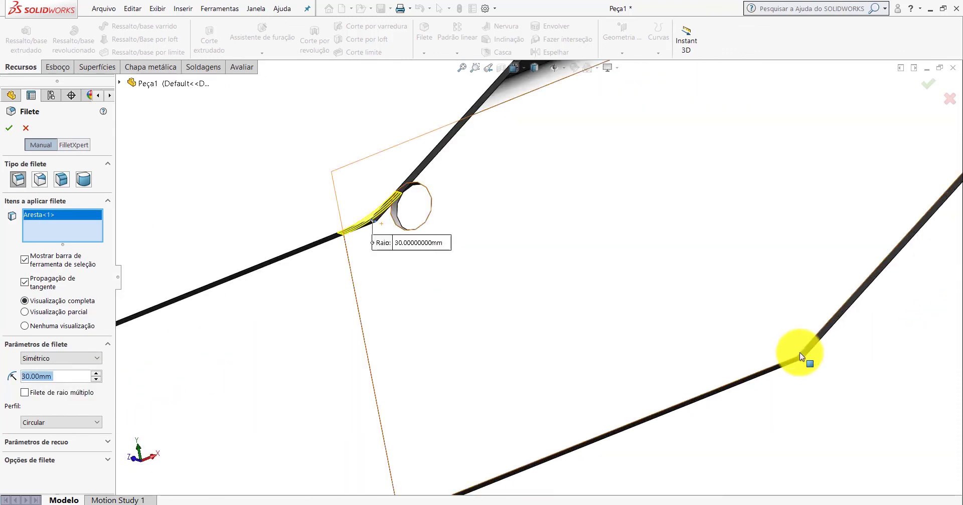
pyautogui.scroll(-3, 800, 353)
pyautogui.scroll(-3, 637, 317)
pyautogui.click(540, 303)
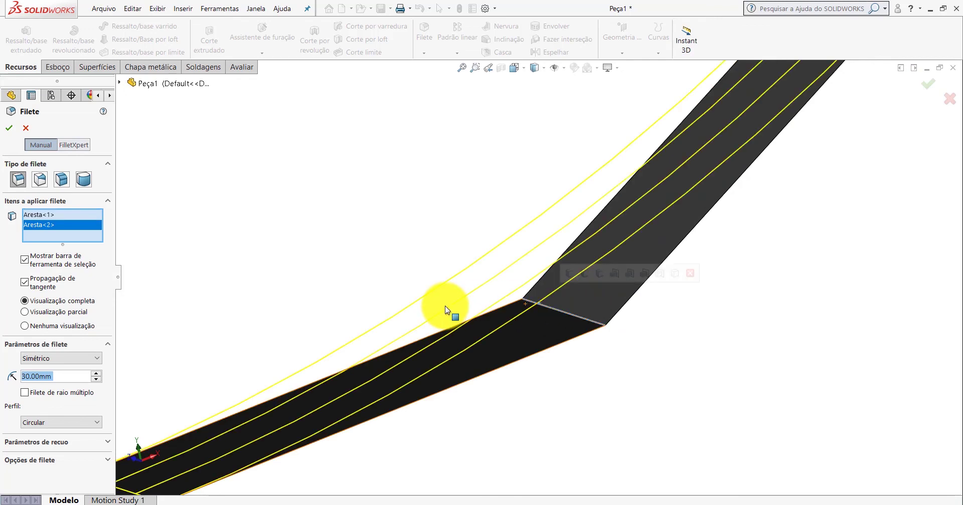
# Select the third and fourth lower flange corner edges
pyautogui.moveTo(449, 307)
pyautogui.mouseDown(button='middle')
pyautogui.moveTo(358, 342)
pyautogui.moveTo(554, 271)
pyautogui.mouseUp(button='middle')
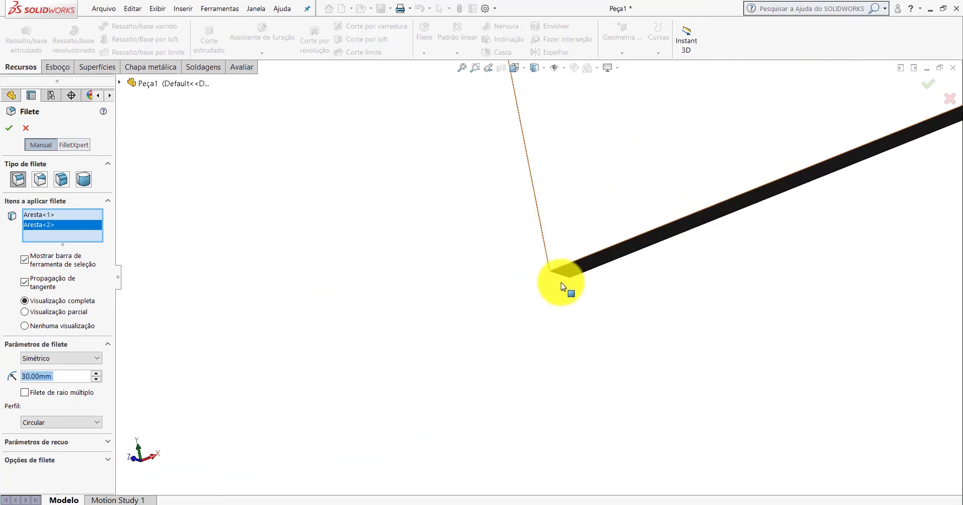
pyautogui.scroll(-5, 554, 271)
pyautogui.click(549, 270)
pyautogui.scroll(3, 549, 270)
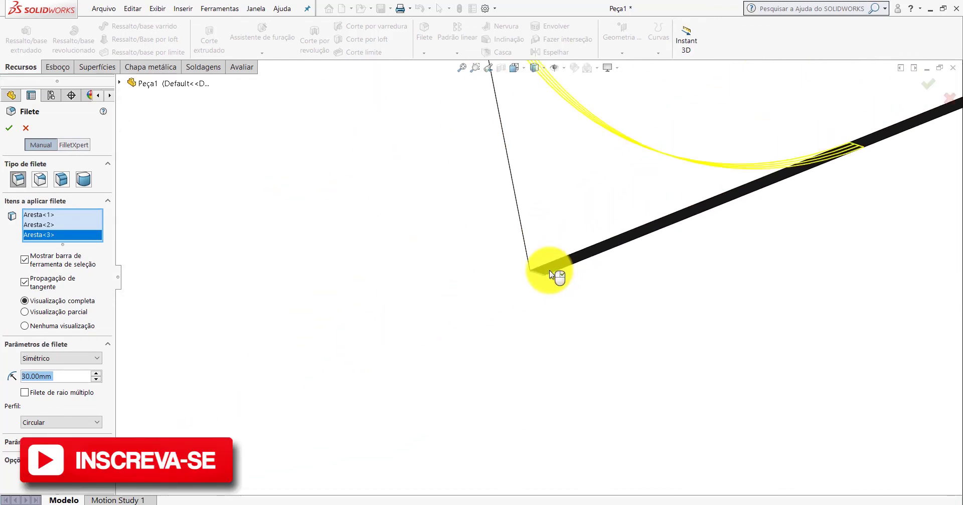
pyautogui.scroll(3, 549, 269)
pyautogui.scroll(-2, 422, 240)
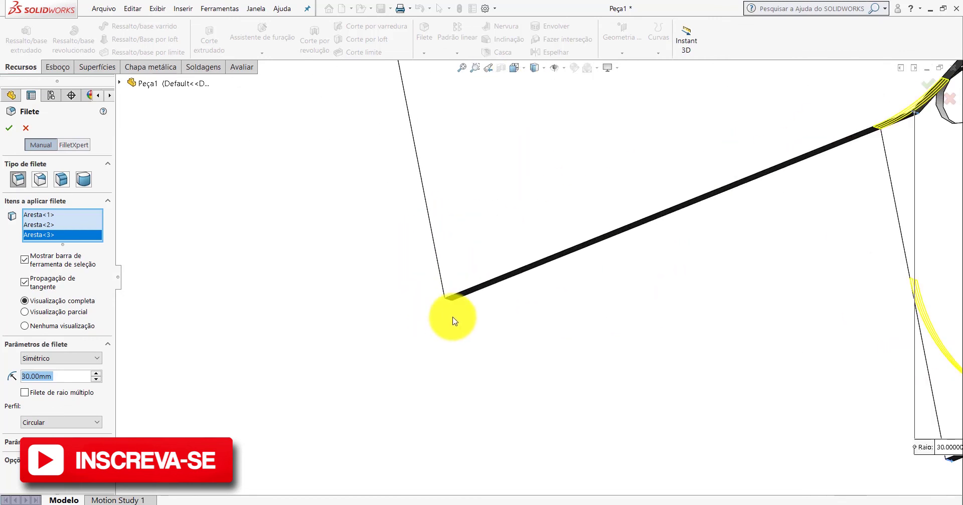
pyautogui.scroll(-2, 451, 318)
pyautogui.scroll(-2, 490, 275)
pyautogui.click(432, 272)
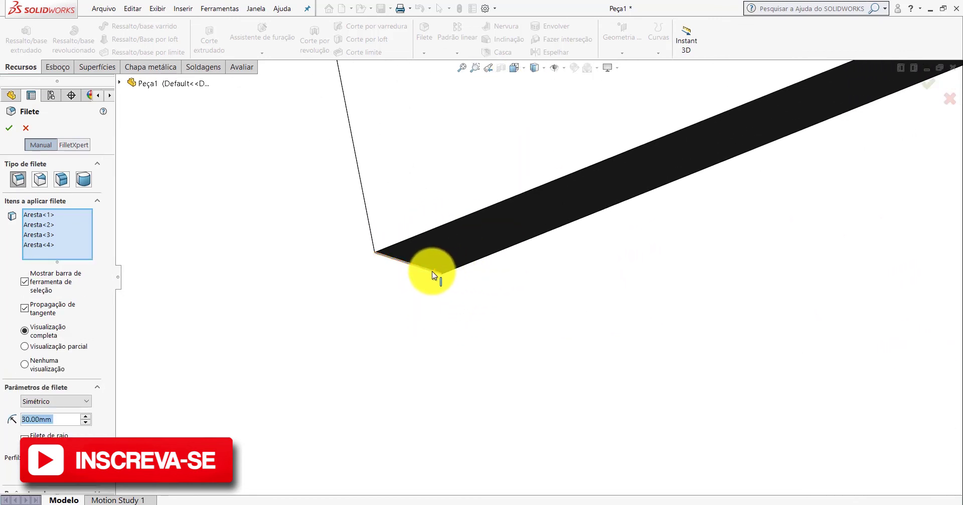
# Apply the 30 mm fillet to the four corners and show the part in isometric view
pyautogui.scroll(2, 434, 272)
pyautogui.scroll(2, 426, 275)
pyautogui.scroll(3, 420, 280)
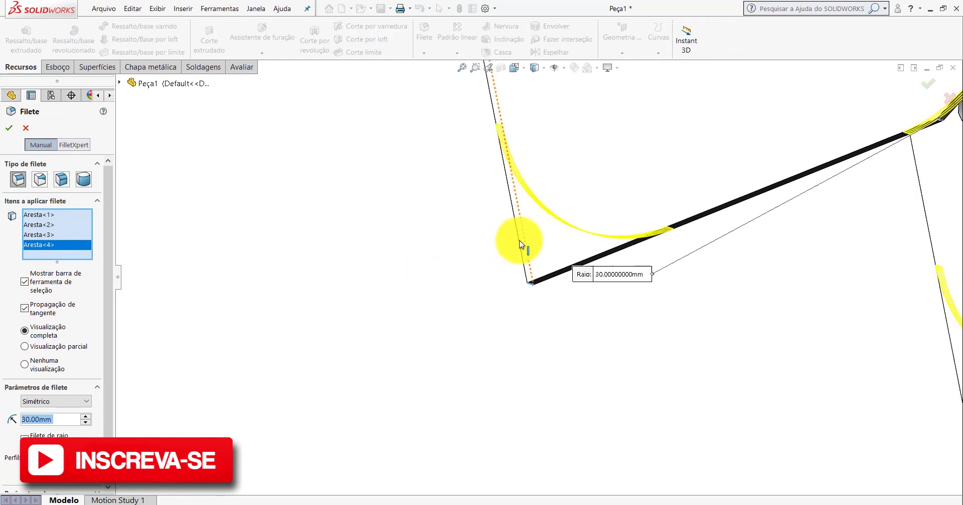
pyautogui.scroll(3, 565, 251)
pyautogui.scroll(2, 617, 232)
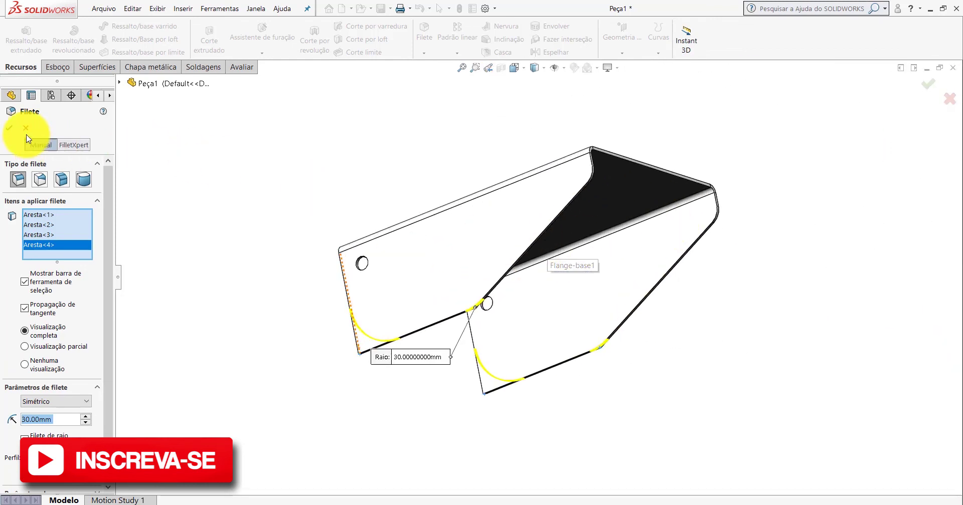
pyautogui.click(9, 128)
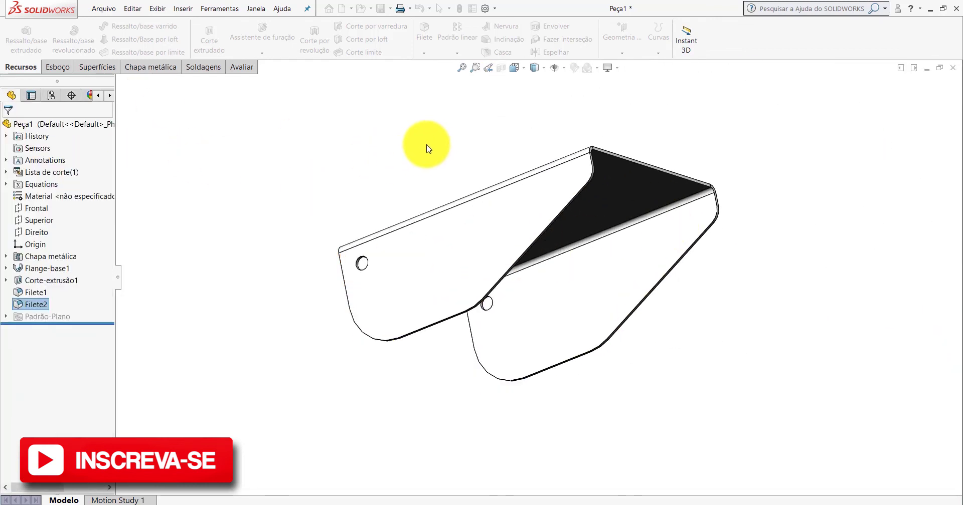
pyautogui.click(514, 68)
pyautogui.click(554, 104)
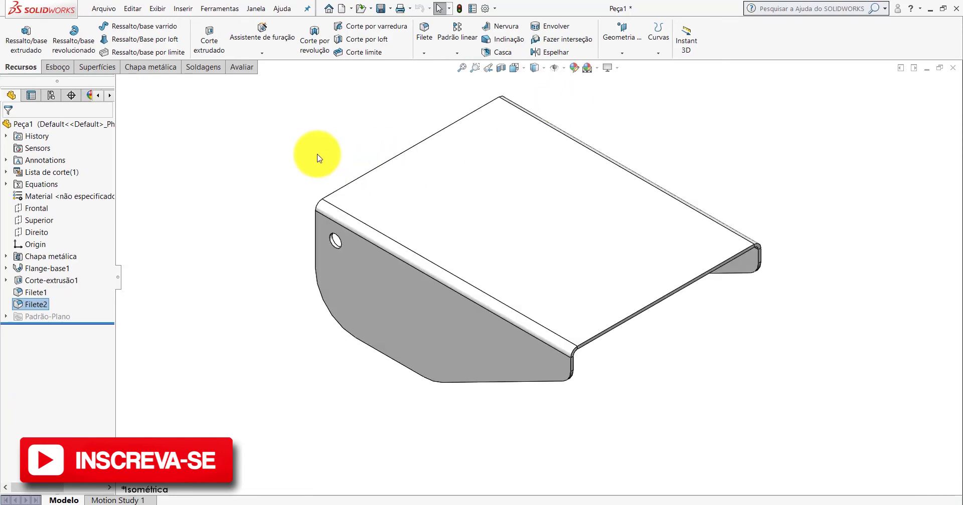